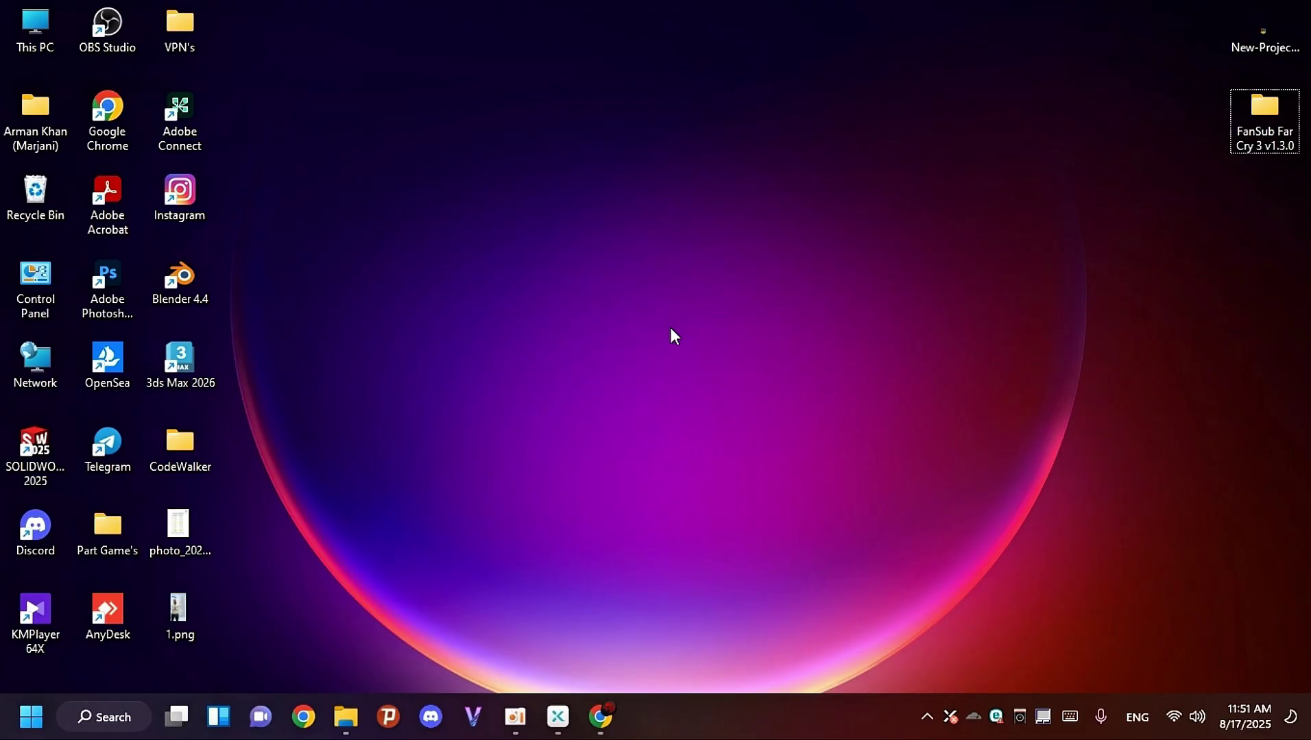
click(600, 717)
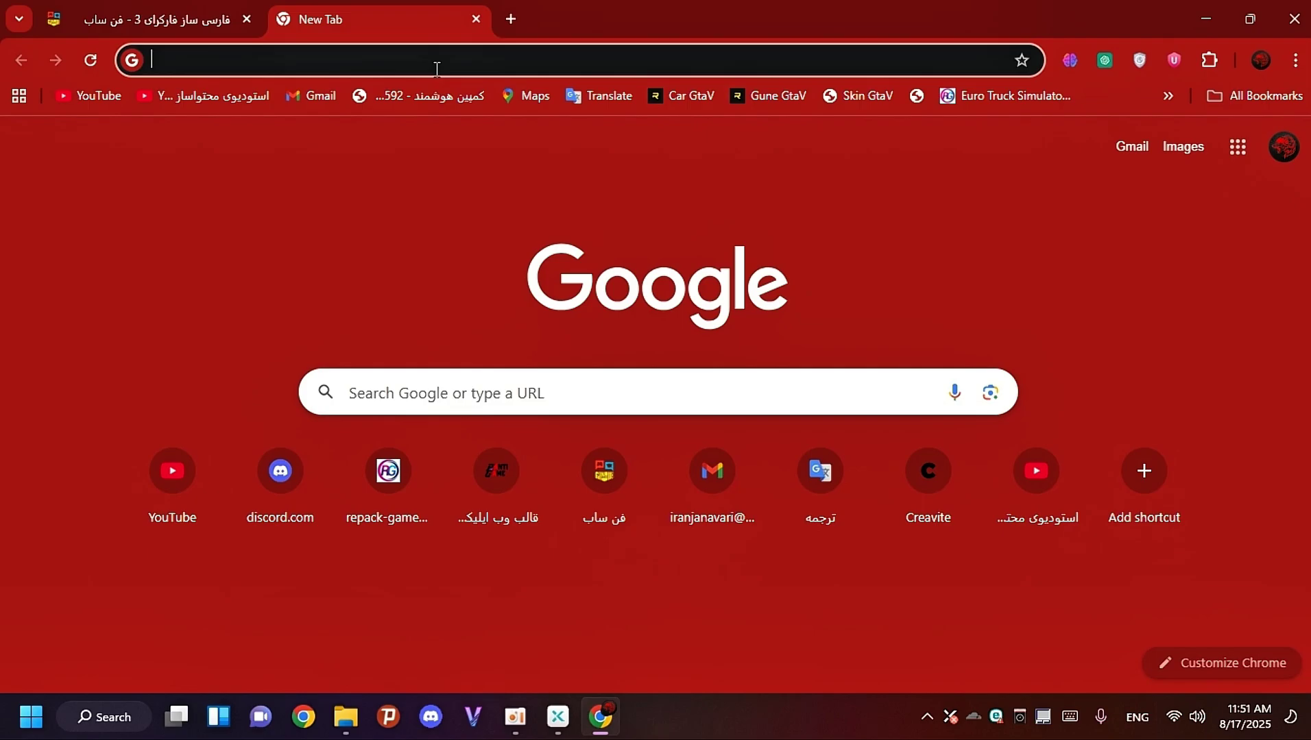
click(489, 395)
text(https://repack-games.com/)
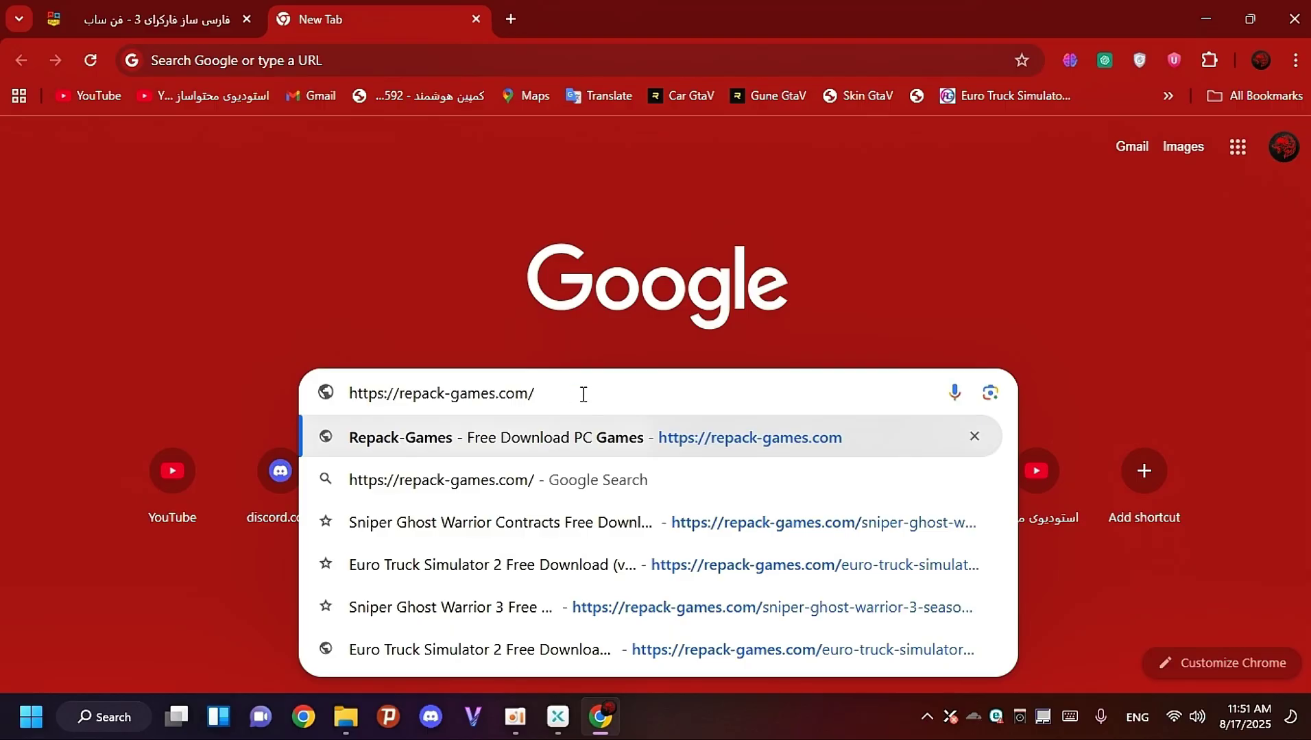
key(Return)
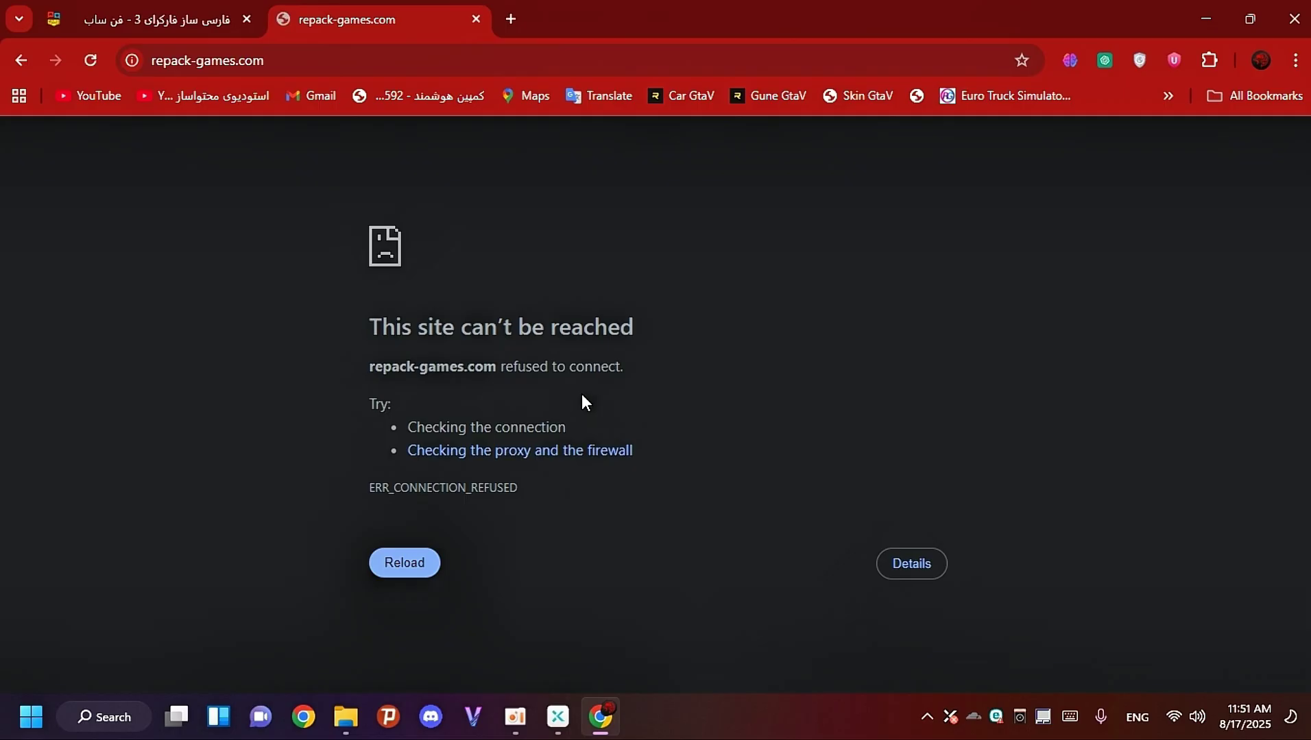
key(F5)
key(F5)
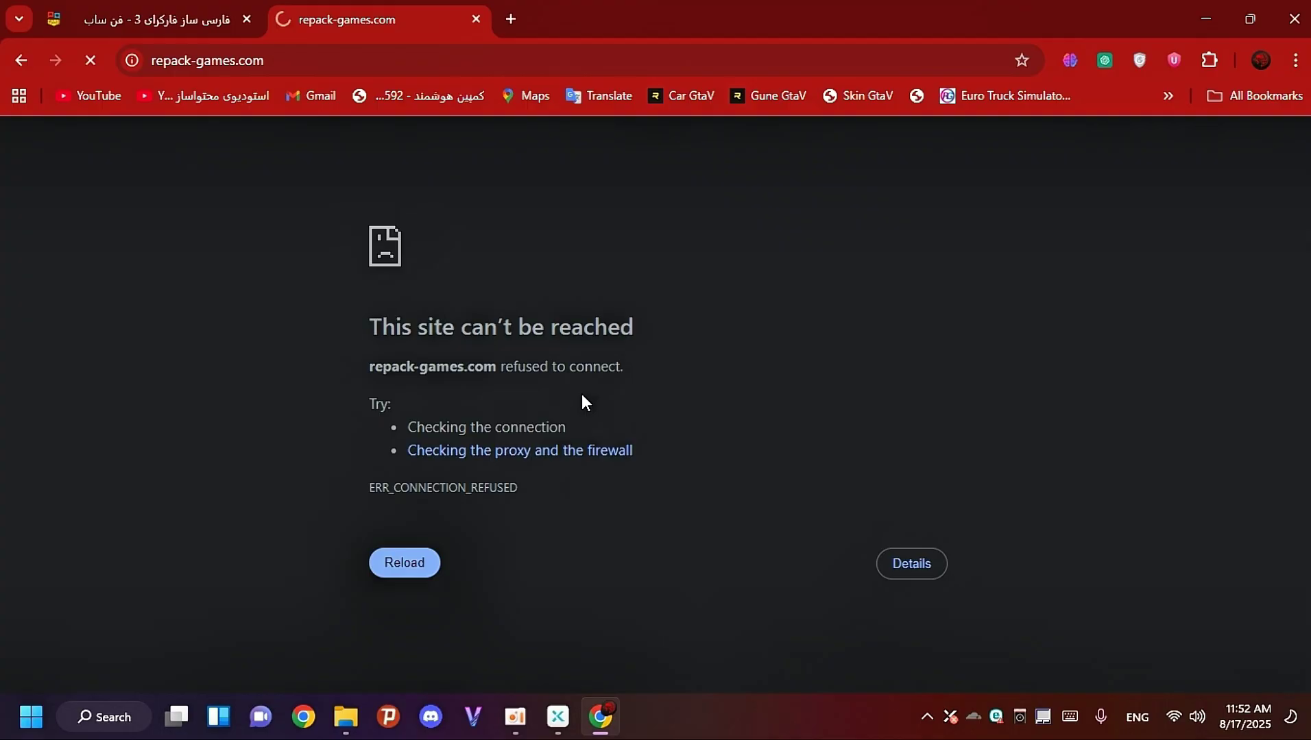
Turn on the VPN in X-VPN, minimize it, and reload the repack-games.com page in Chrome.
click(558, 716)
click(768, 297)
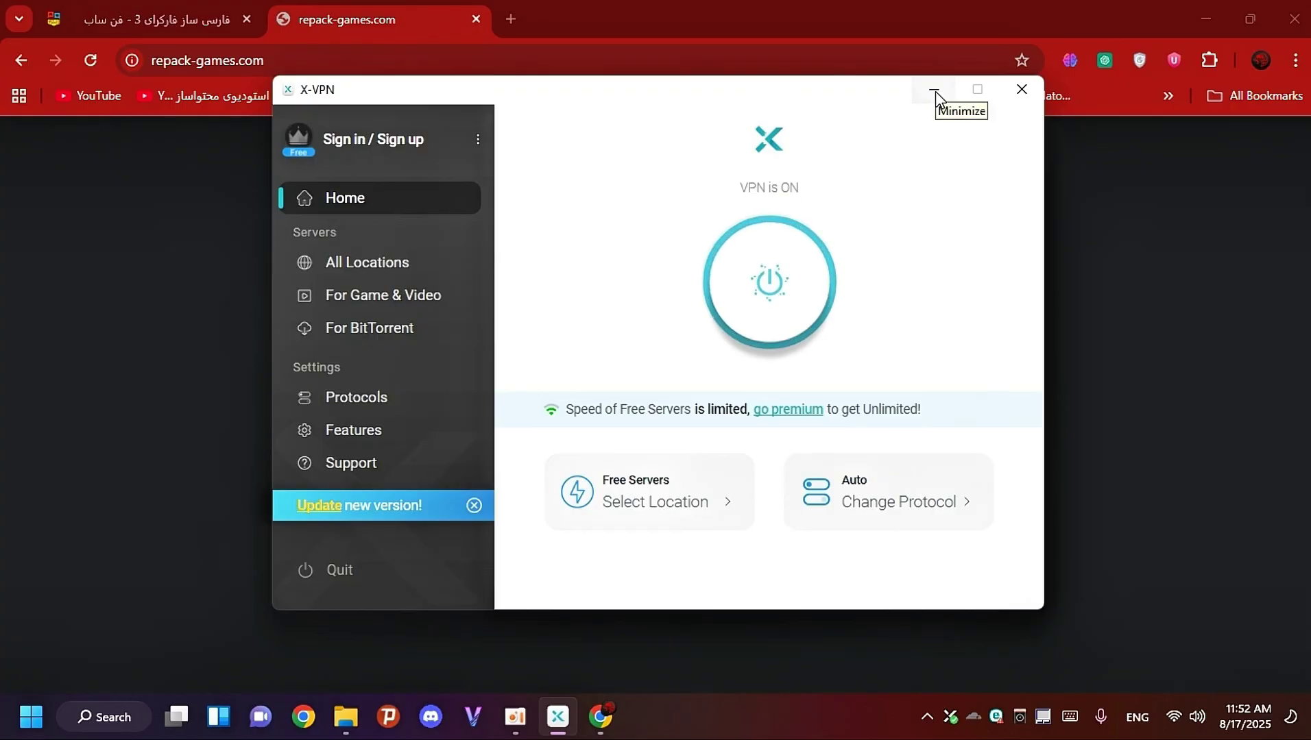
click(935, 91)
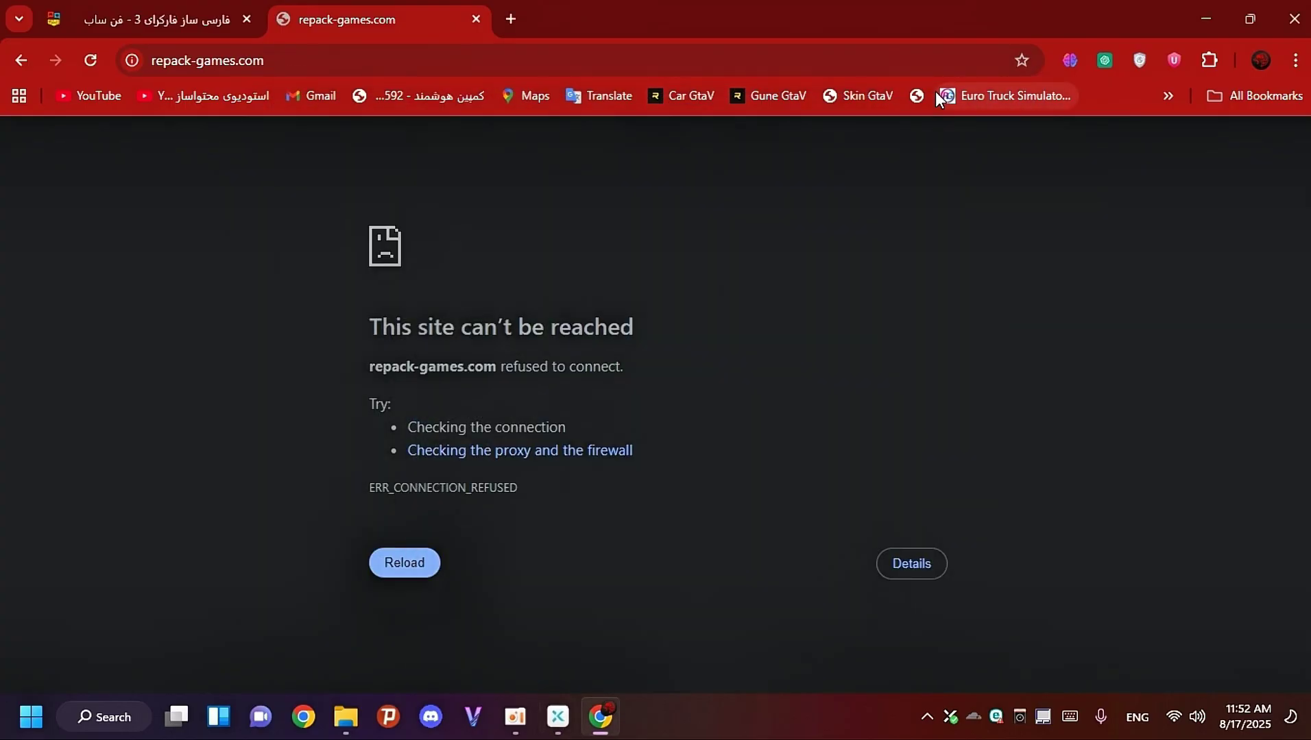
click(92, 59)
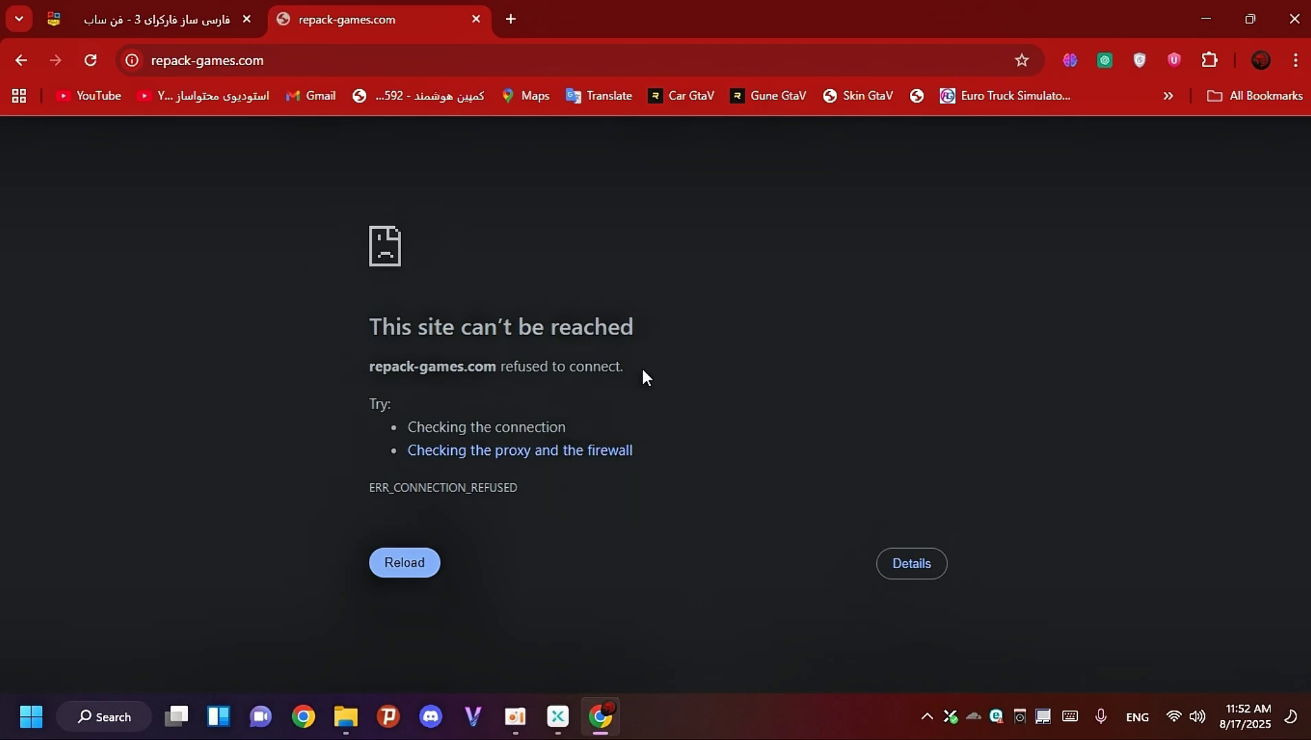
click(88, 58)
Disconnect and reconnect the VPN in X-VPN, and reload the page in Chrome.
click(554, 719)
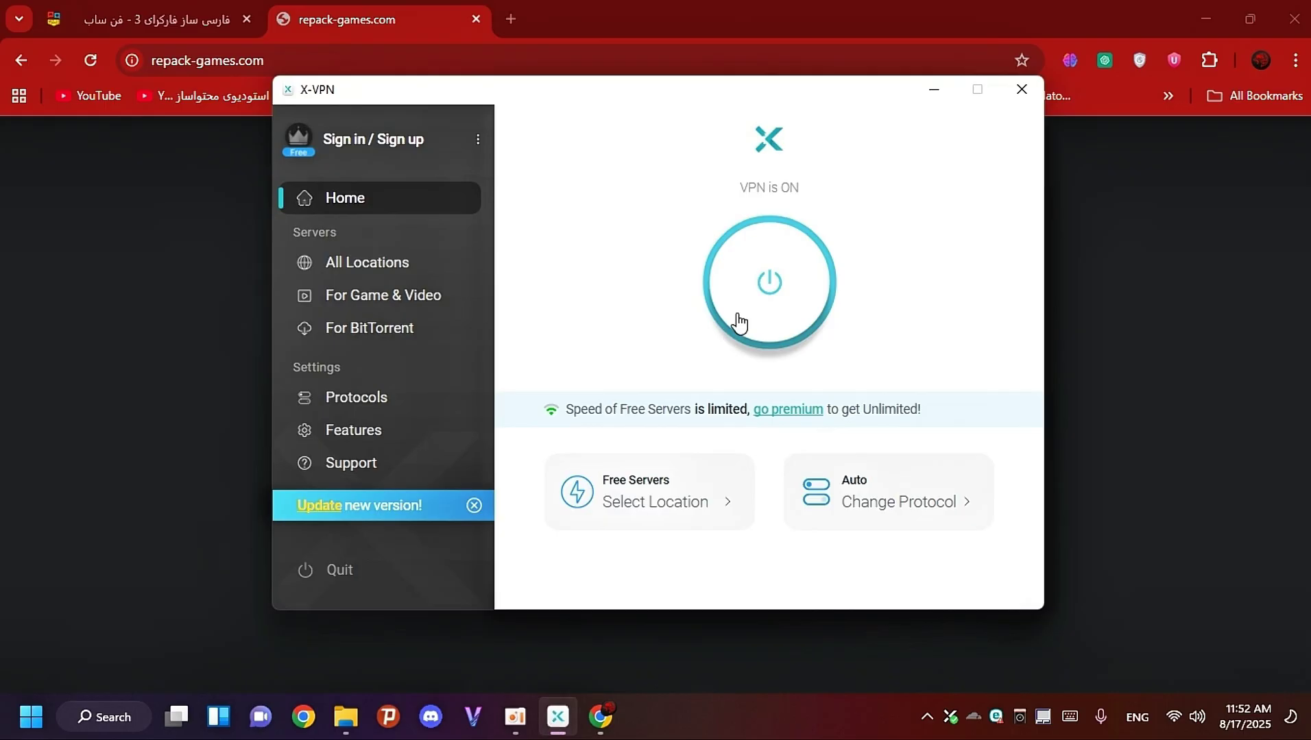
click(754, 306)
click(766, 303)
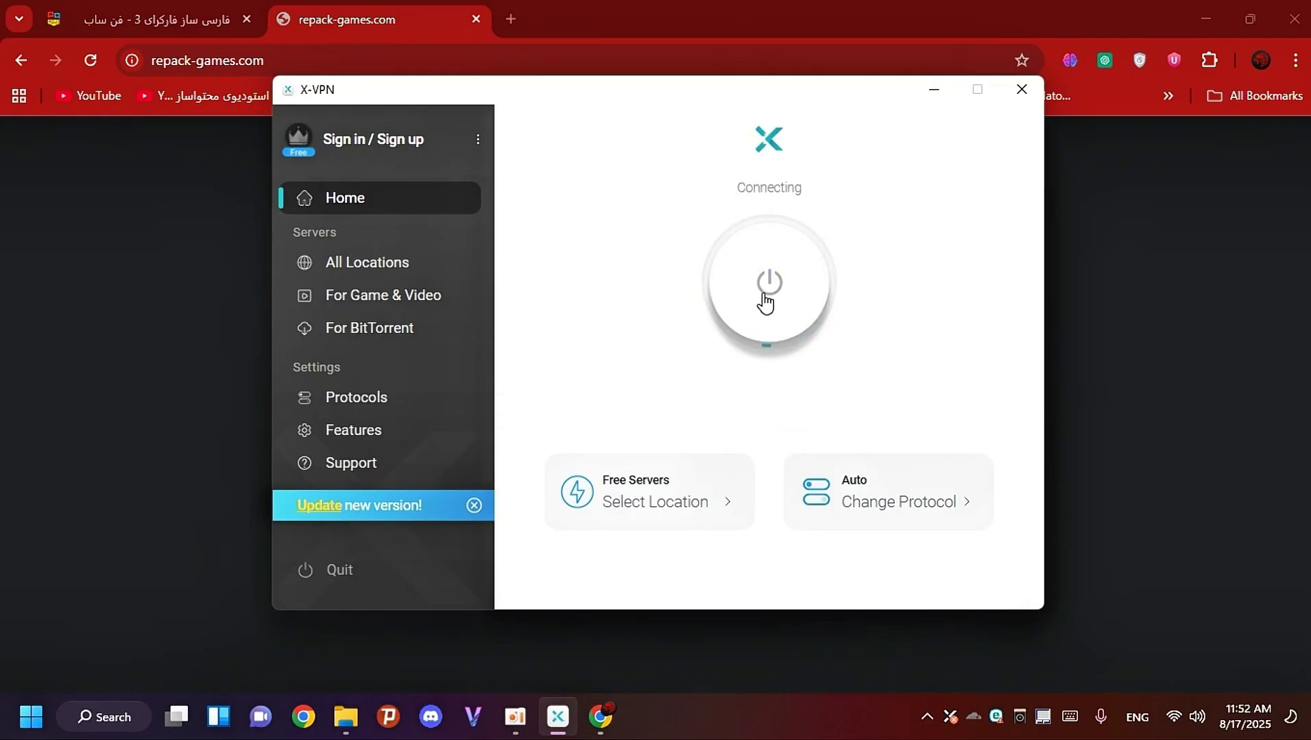
click(90, 59)
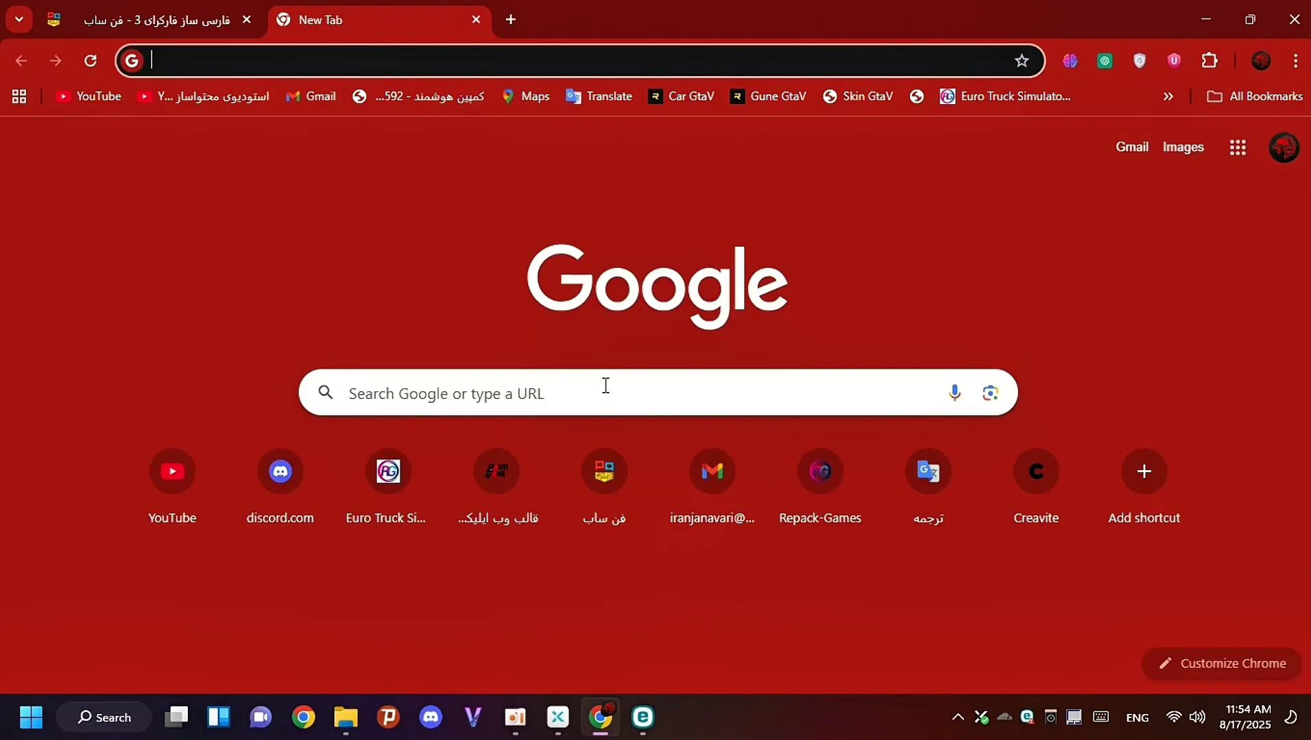
click(607, 395)
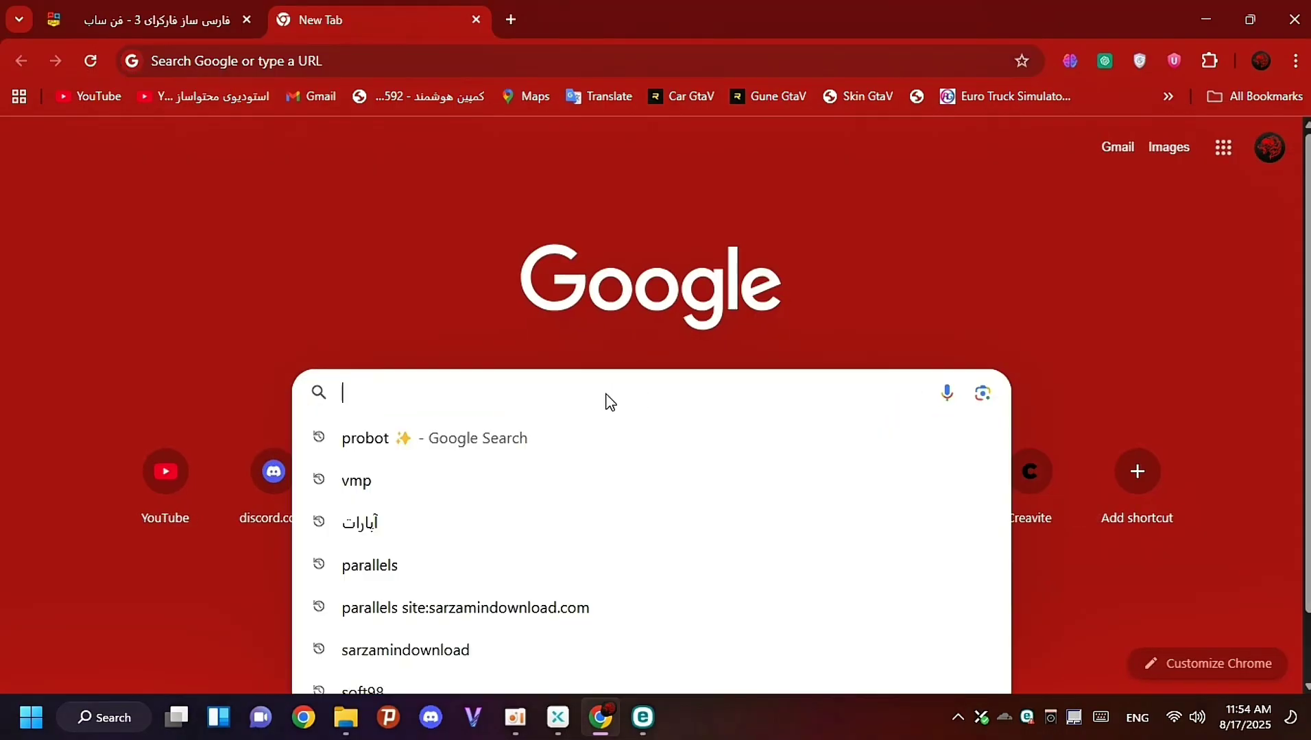
text(https://repack-games.com/)
key(Return)
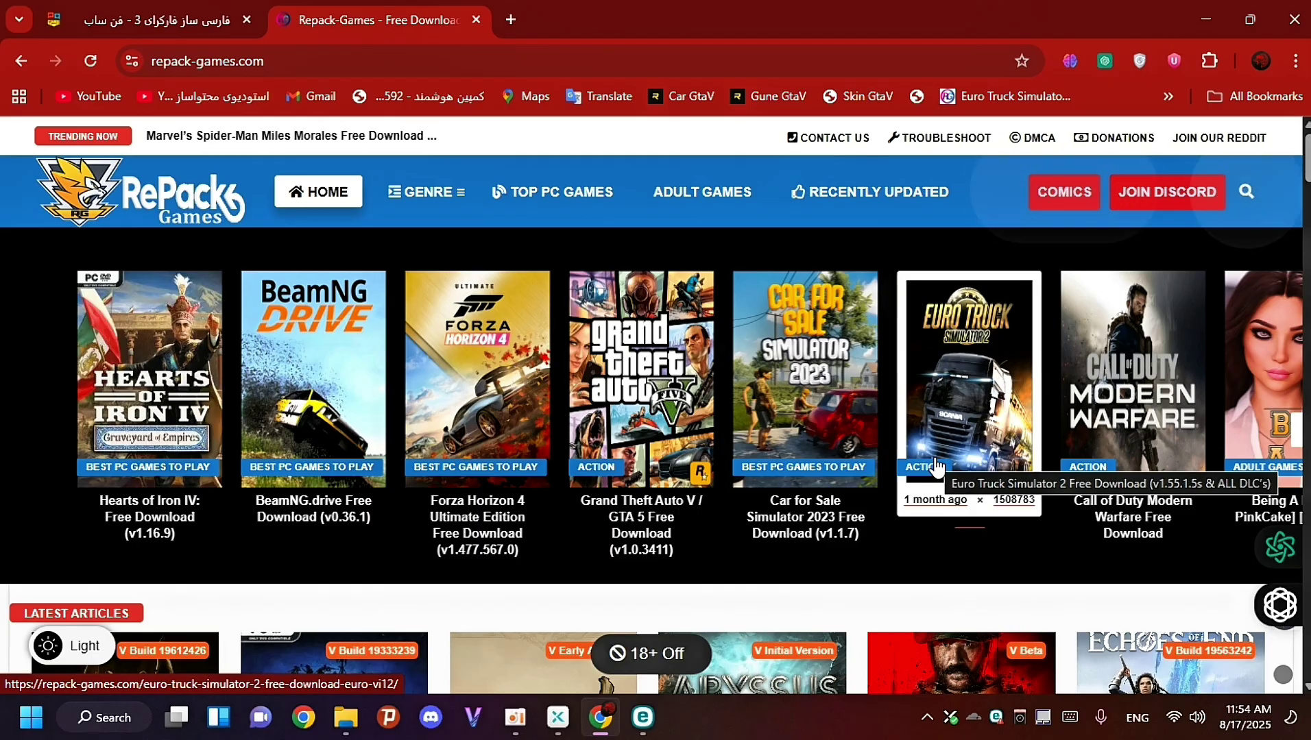
Search the Repack-Games site for "far cry 3".
click(1249, 197)
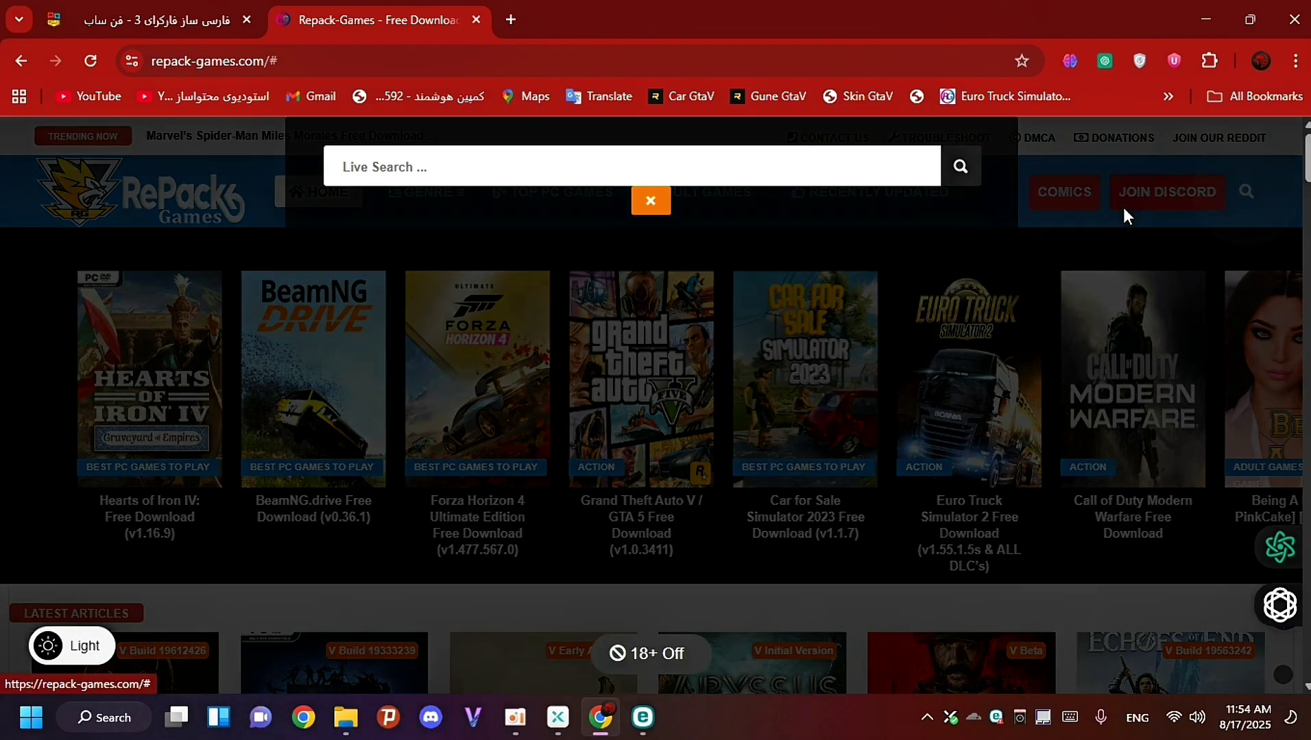
click(814, 167)
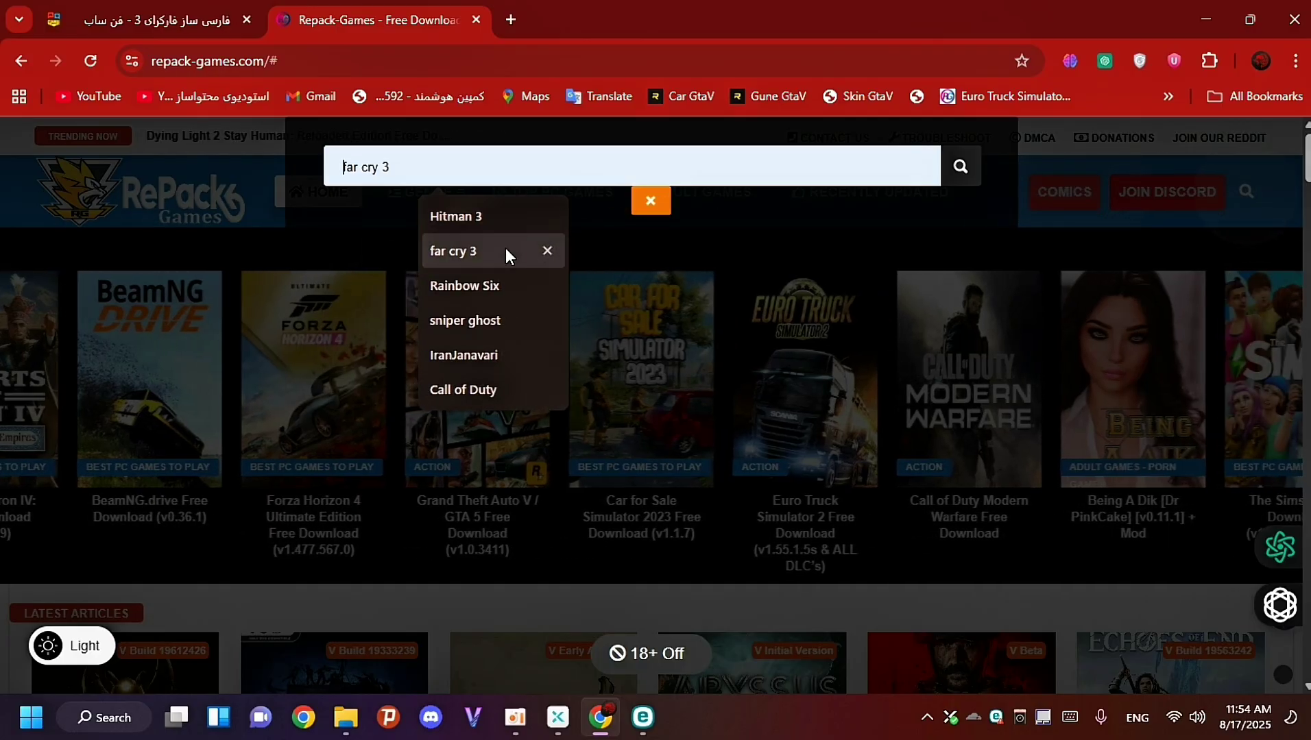
click(508, 252)
click(959, 168)
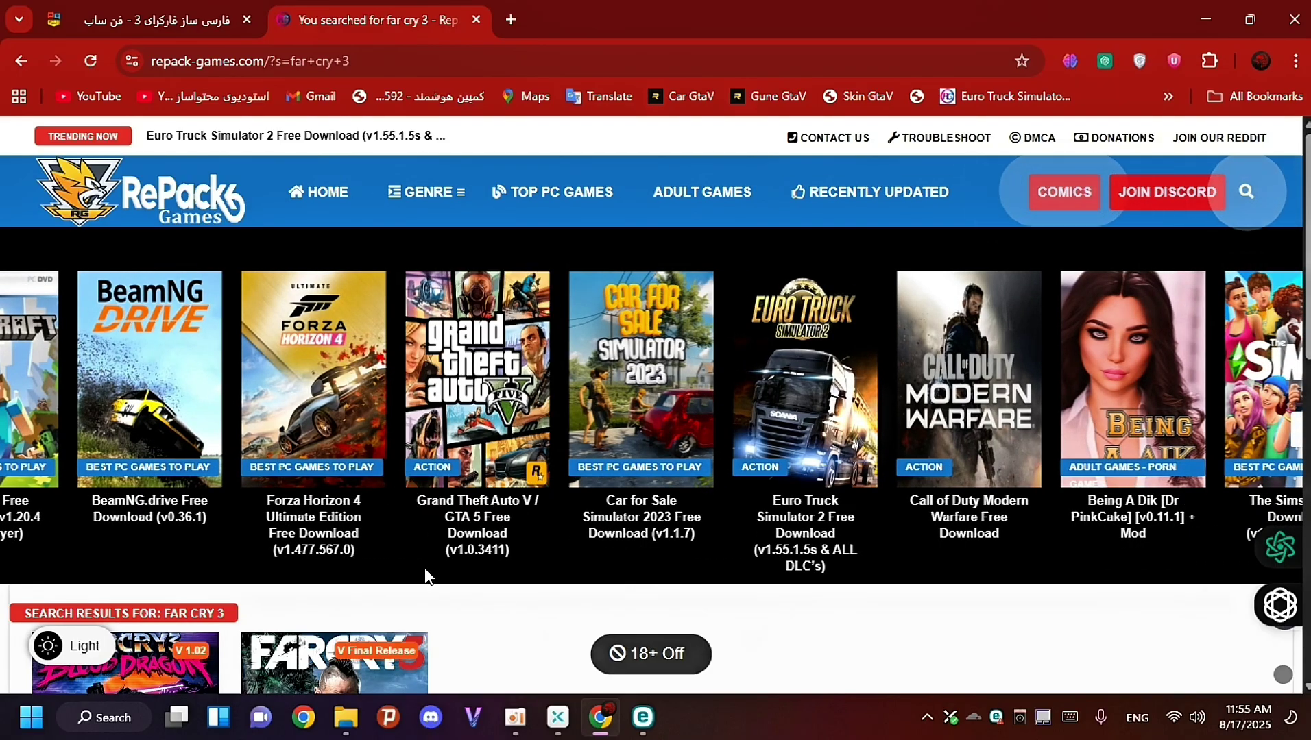
Open the Far Cry 3 Free Download (Inclu ALL DLC) result and review its screenshots and download links.
drag(1306, 274, 1306, 370)
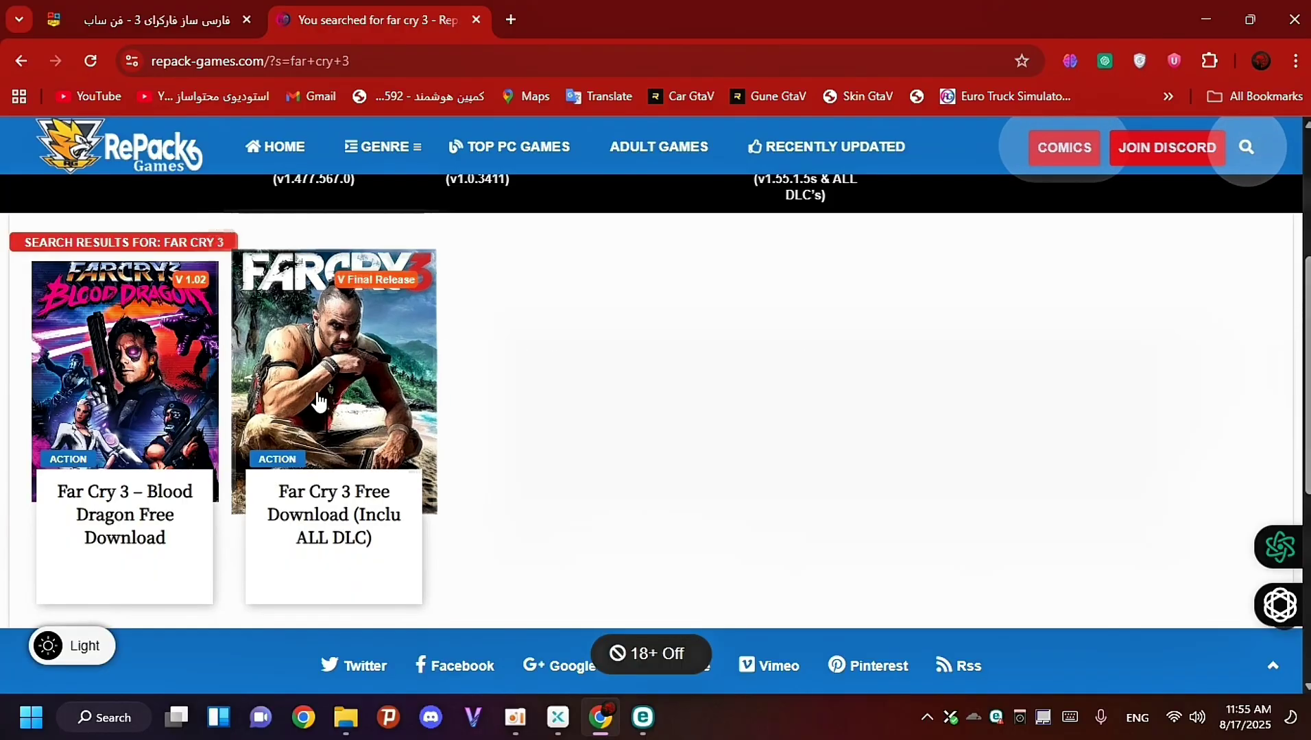
click(345, 381)
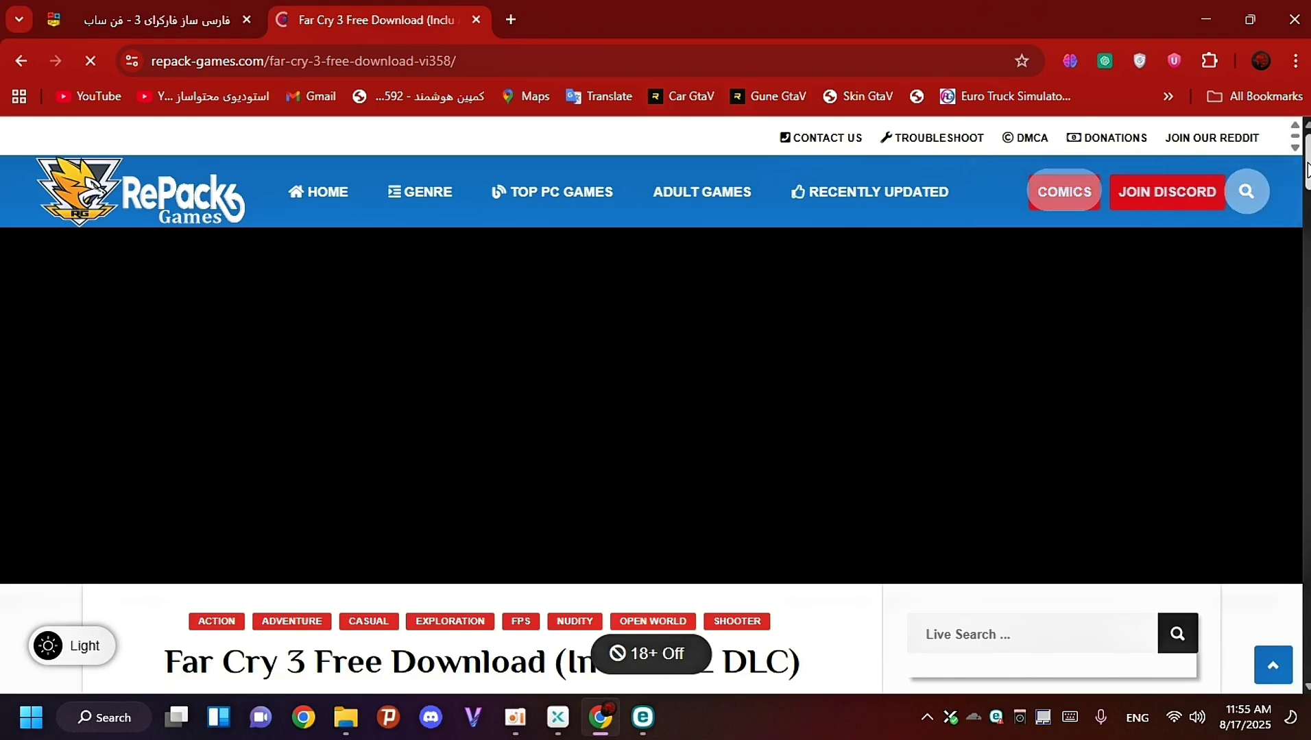
drag(1307, 162, 1307, 470)
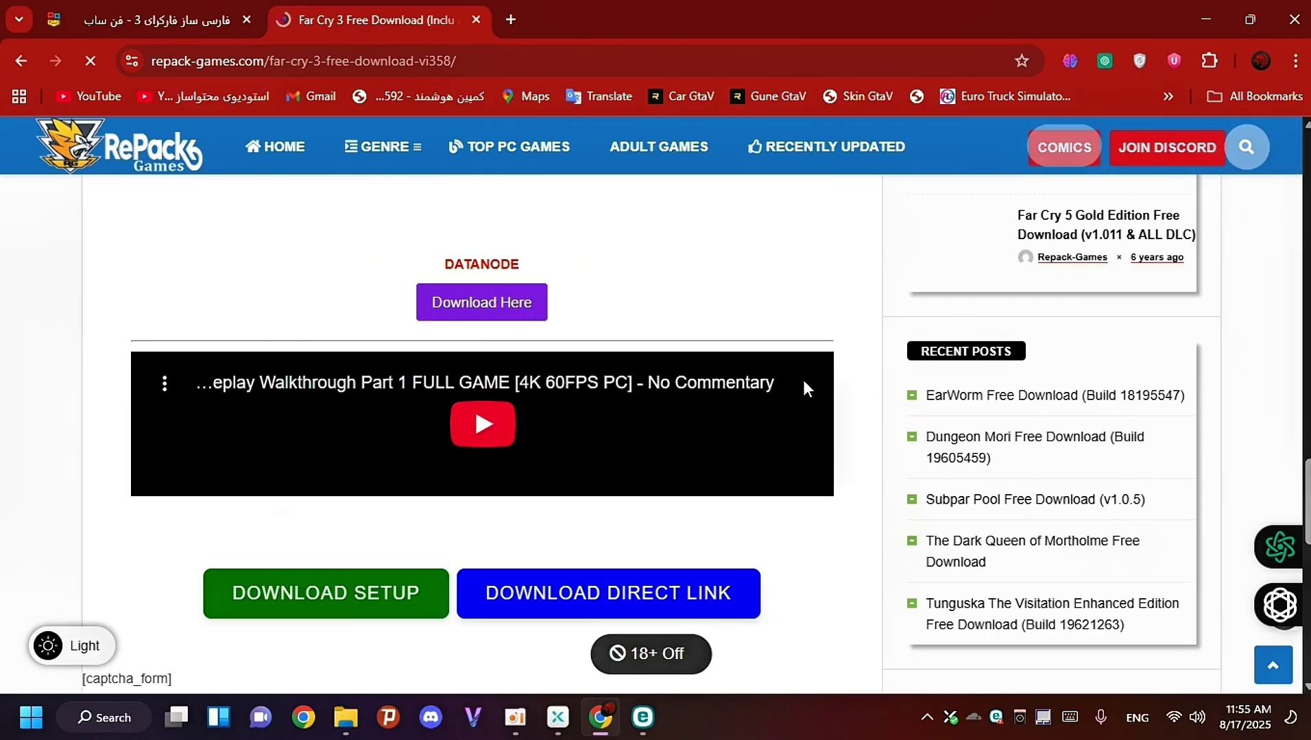
scroll(664, 680, up, 3)
scroll(501, 468, up, 3)
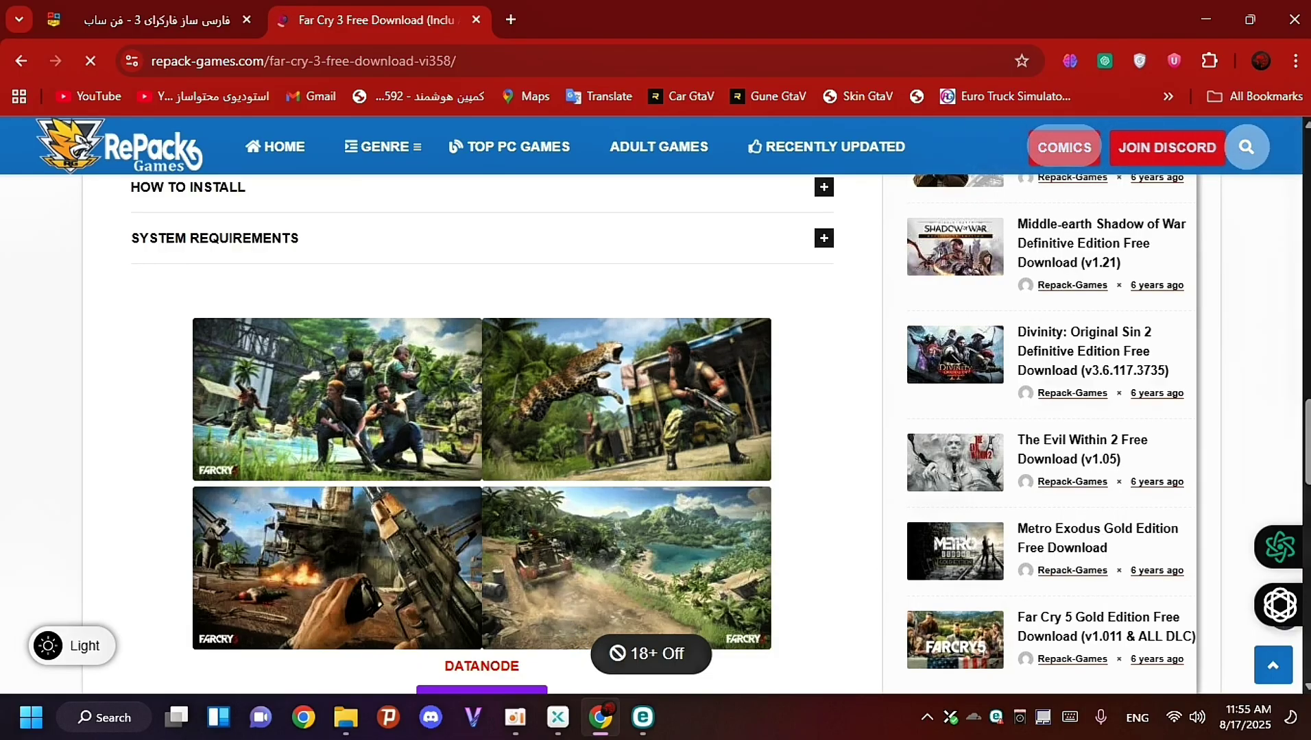
scroll(535, 439, down, 5)
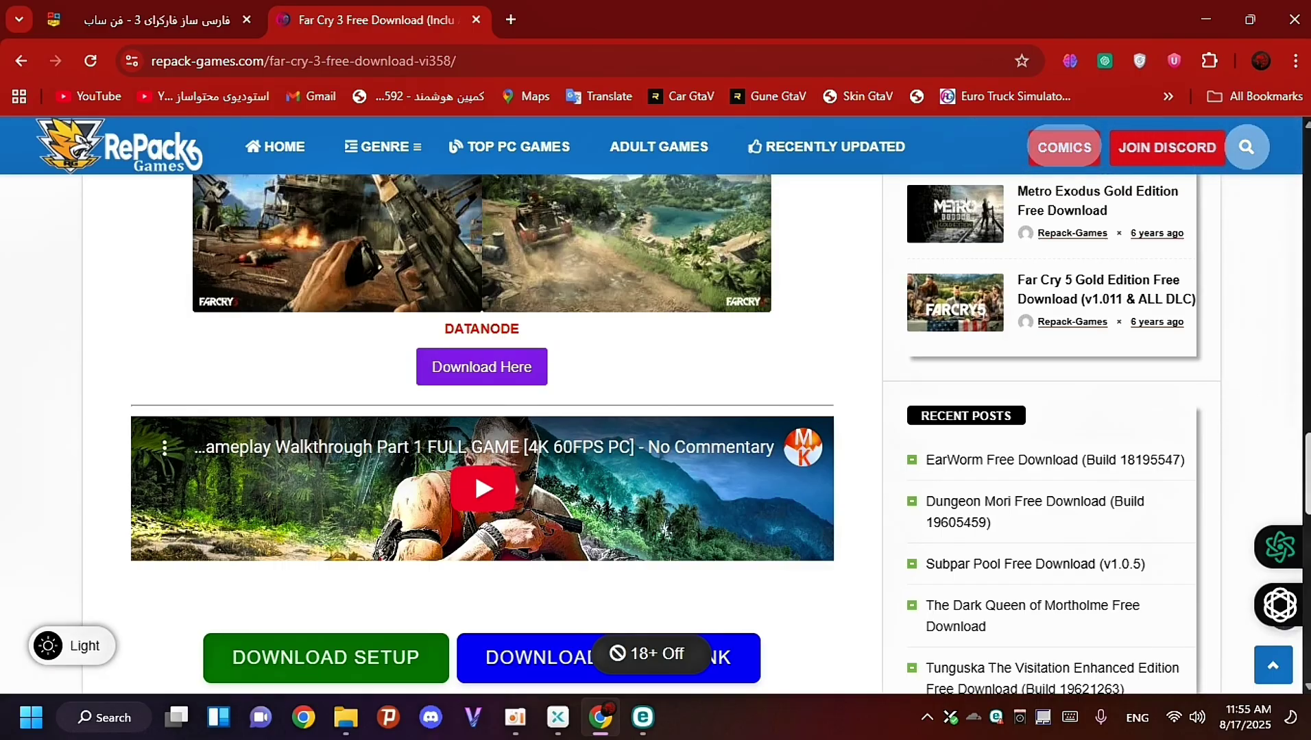
Close the Repack-Games tab, check the Far-Cry-3 game folder in File Explorer, and return to Chrome.
click(477, 19)
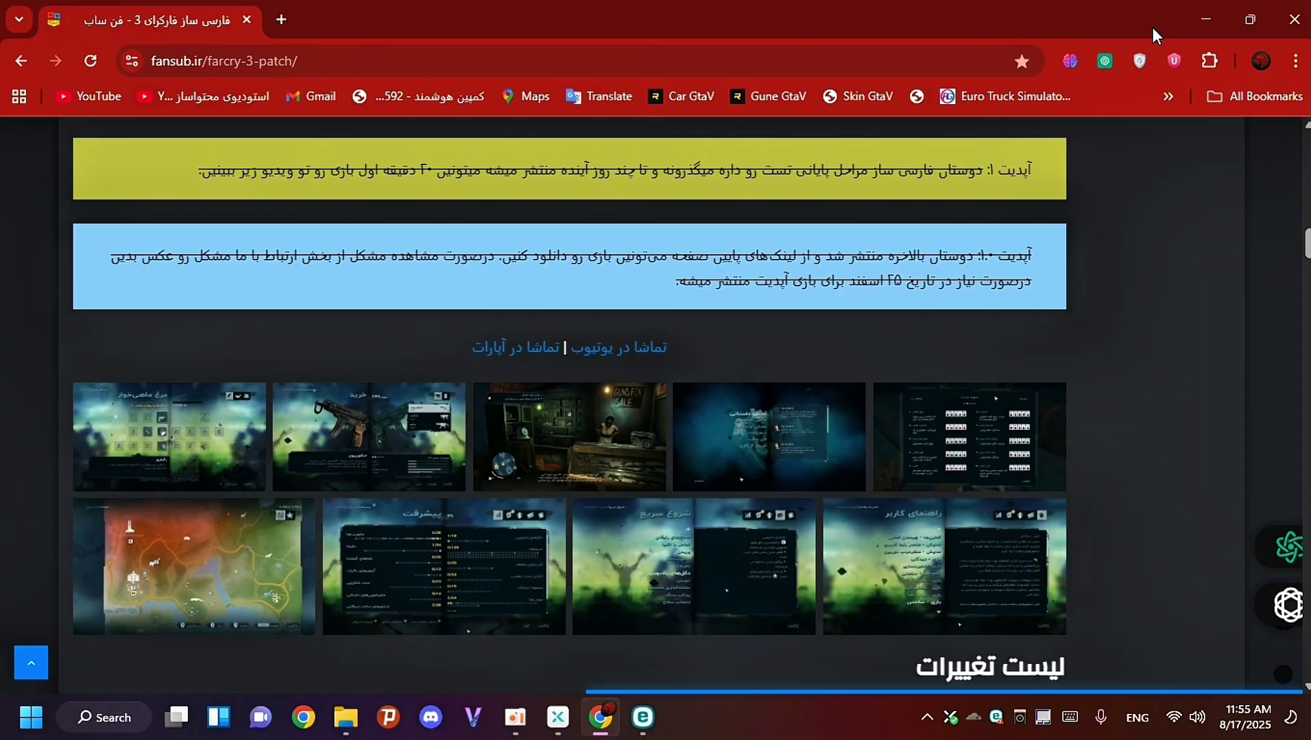
click(347, 720)
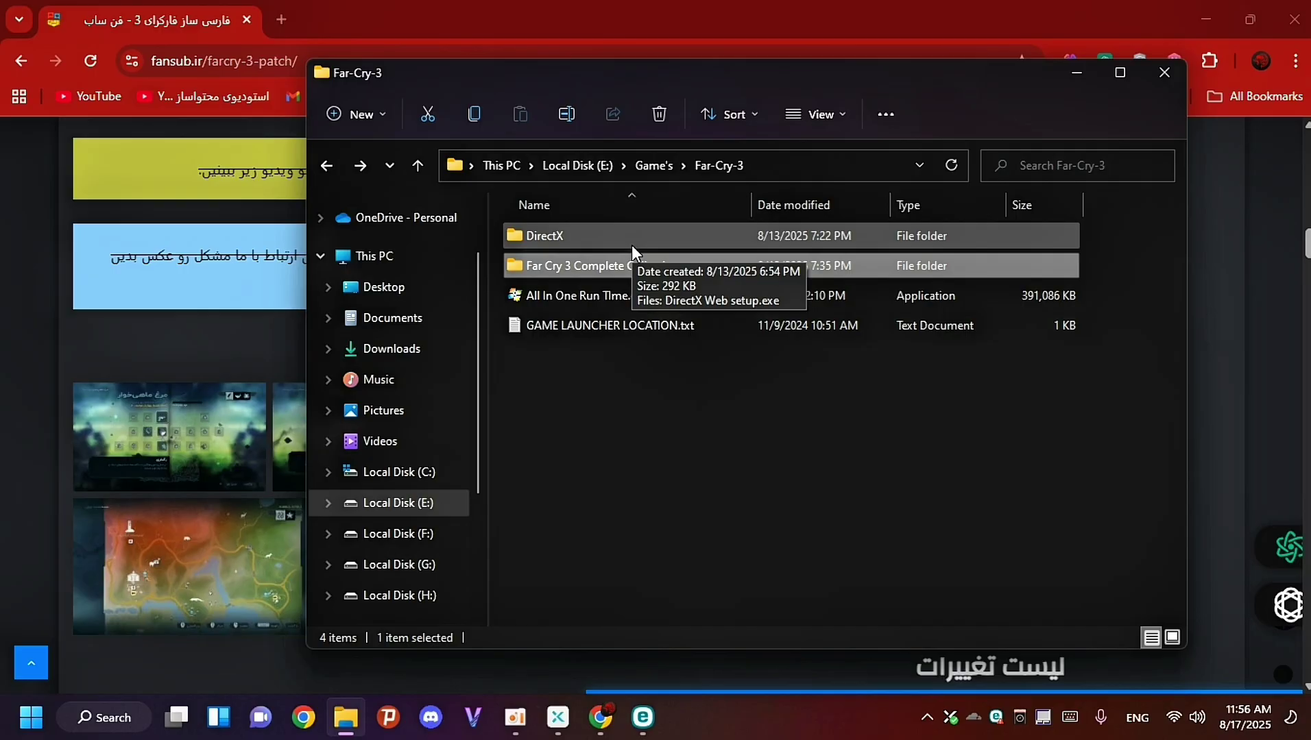
click(657, 21)
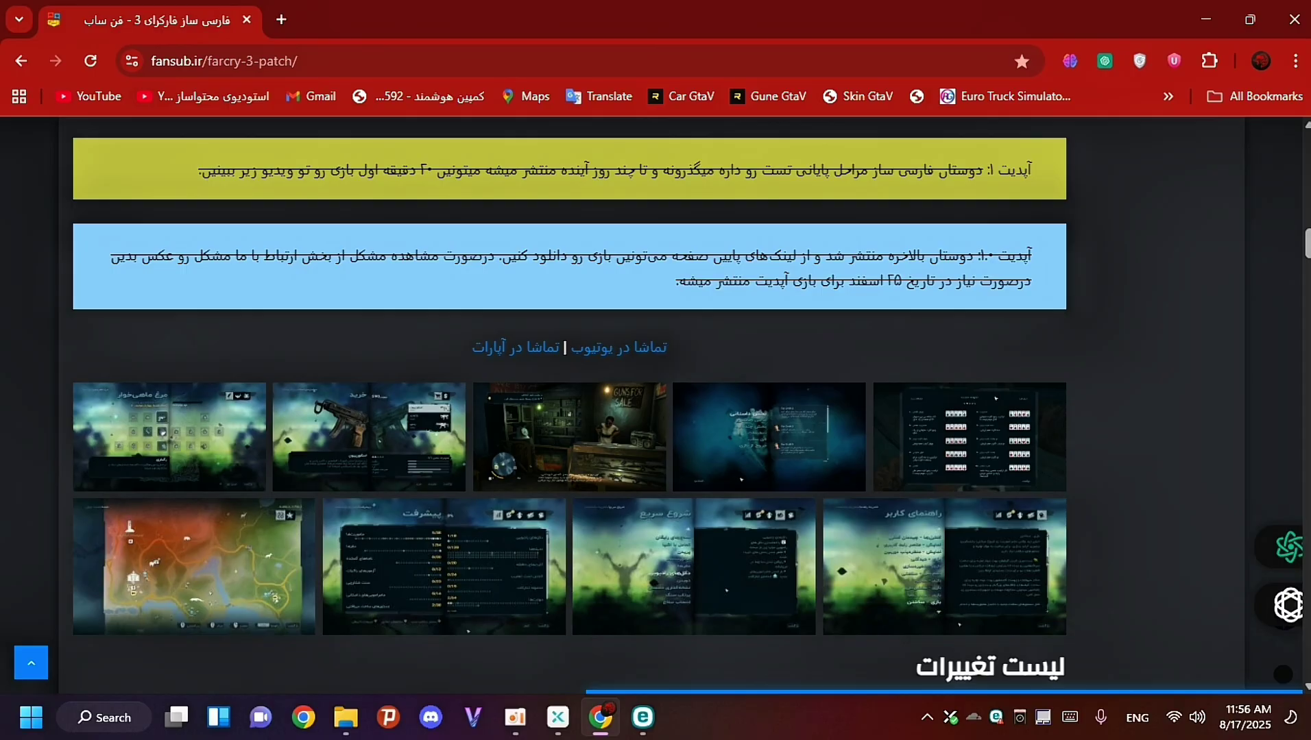
Review the fansub.ir Far Cry 3 patch page from its header down to the FanSub-Far-Cry-3--v1.3.0.rar download, and close Chrome.
scroll(651, 404, up, 20)
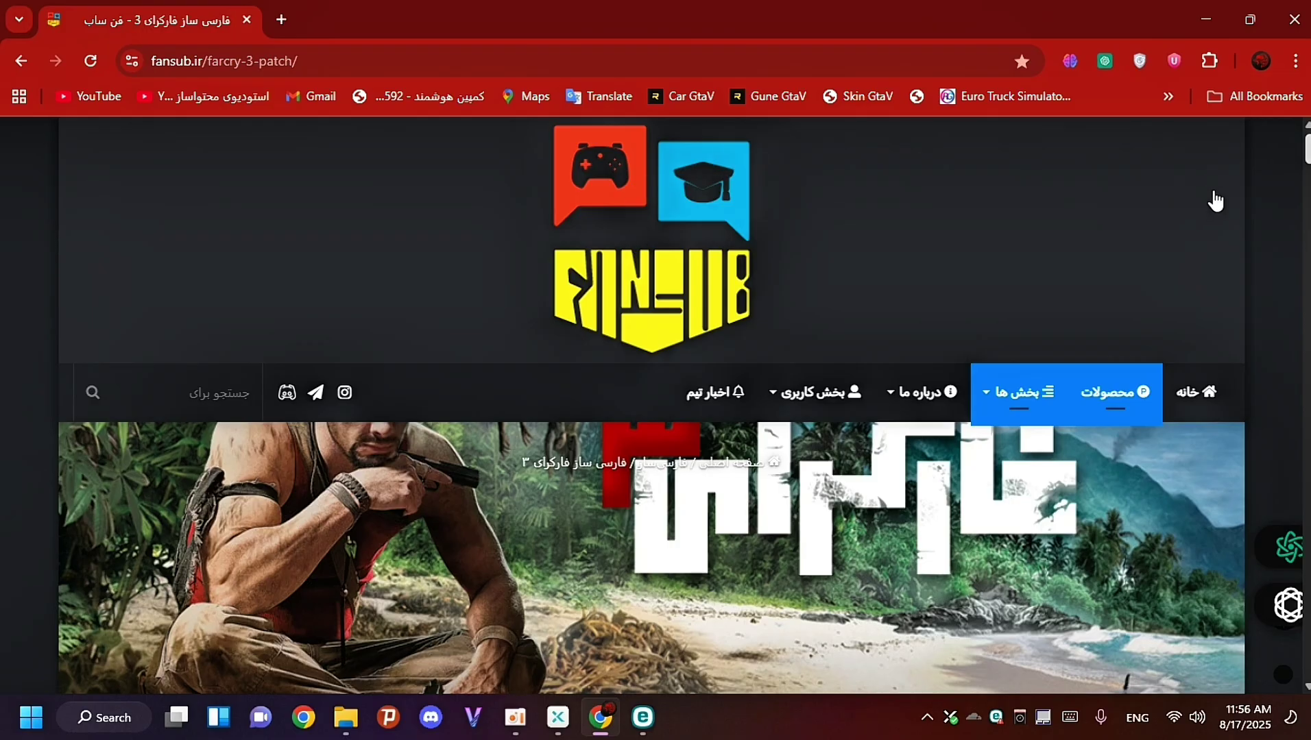
scroll(651, 404, down, 5)
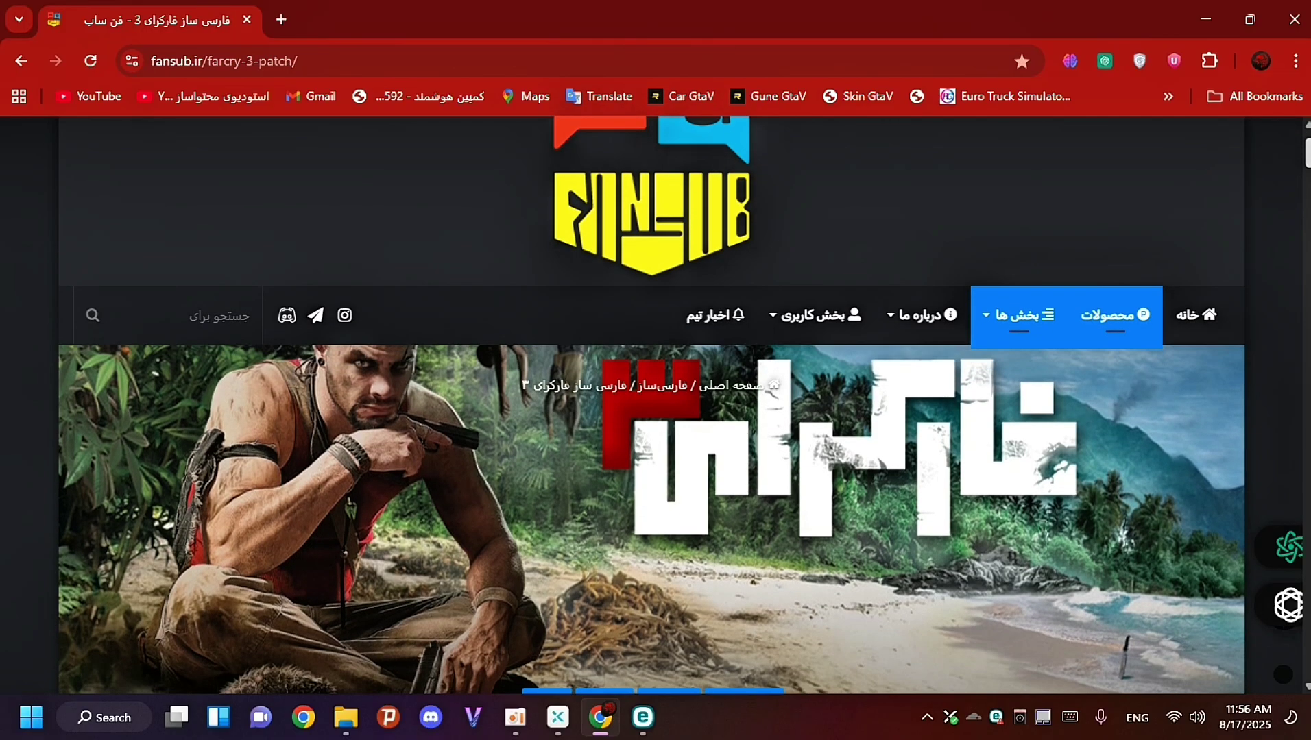
scroll(651, 405, down, 10)
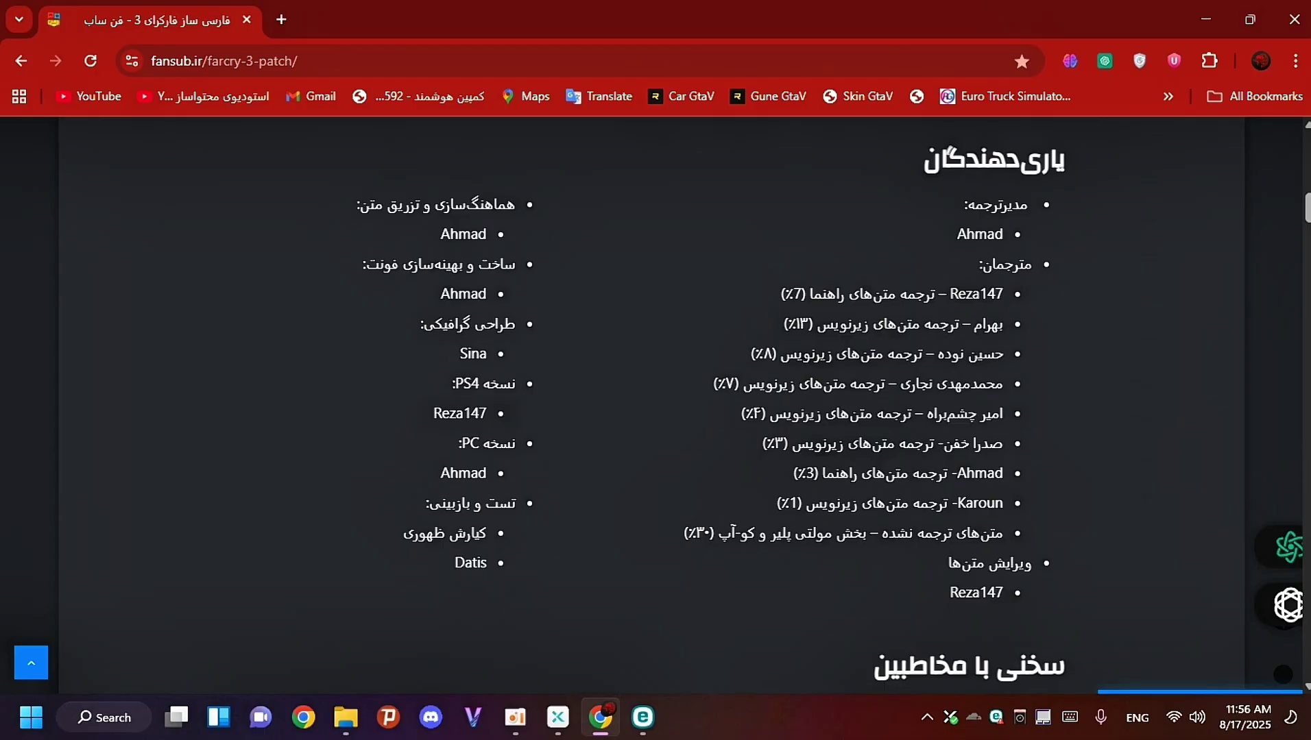
scroll(651, 405, down, 15)
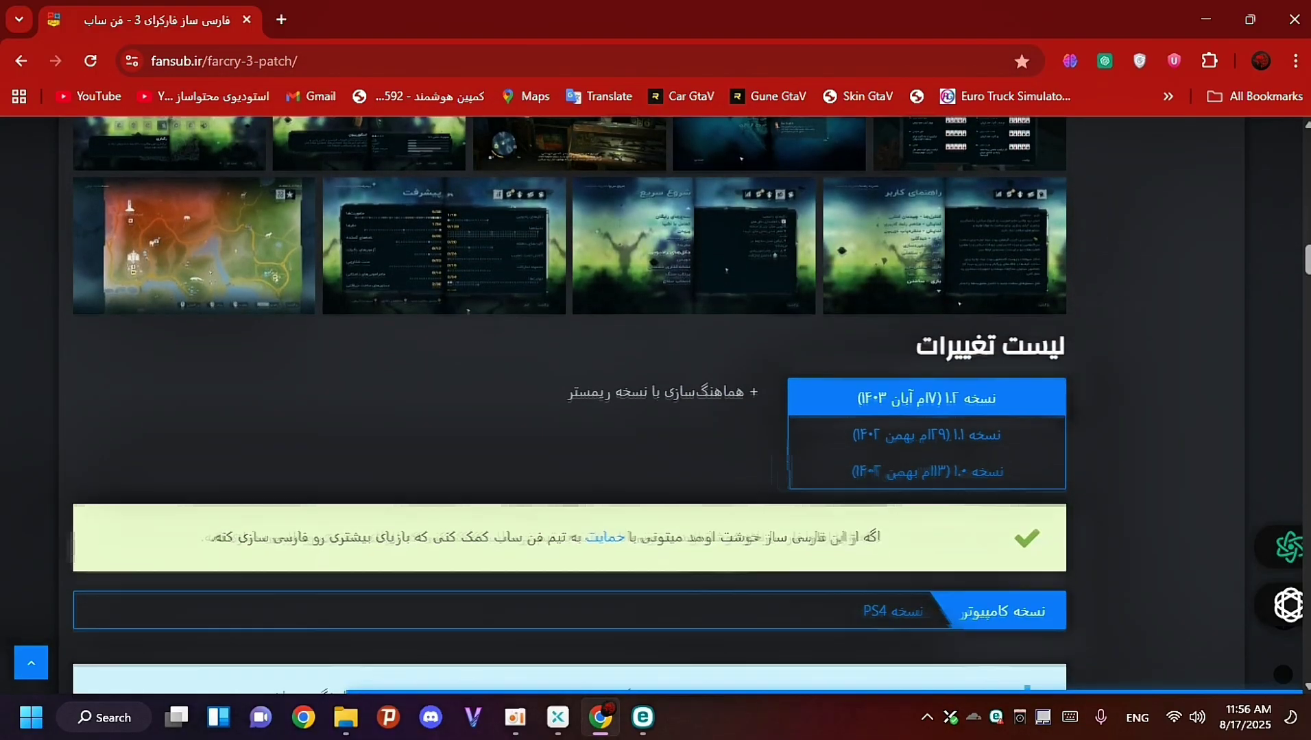
scroll(651, 405, down, 2)
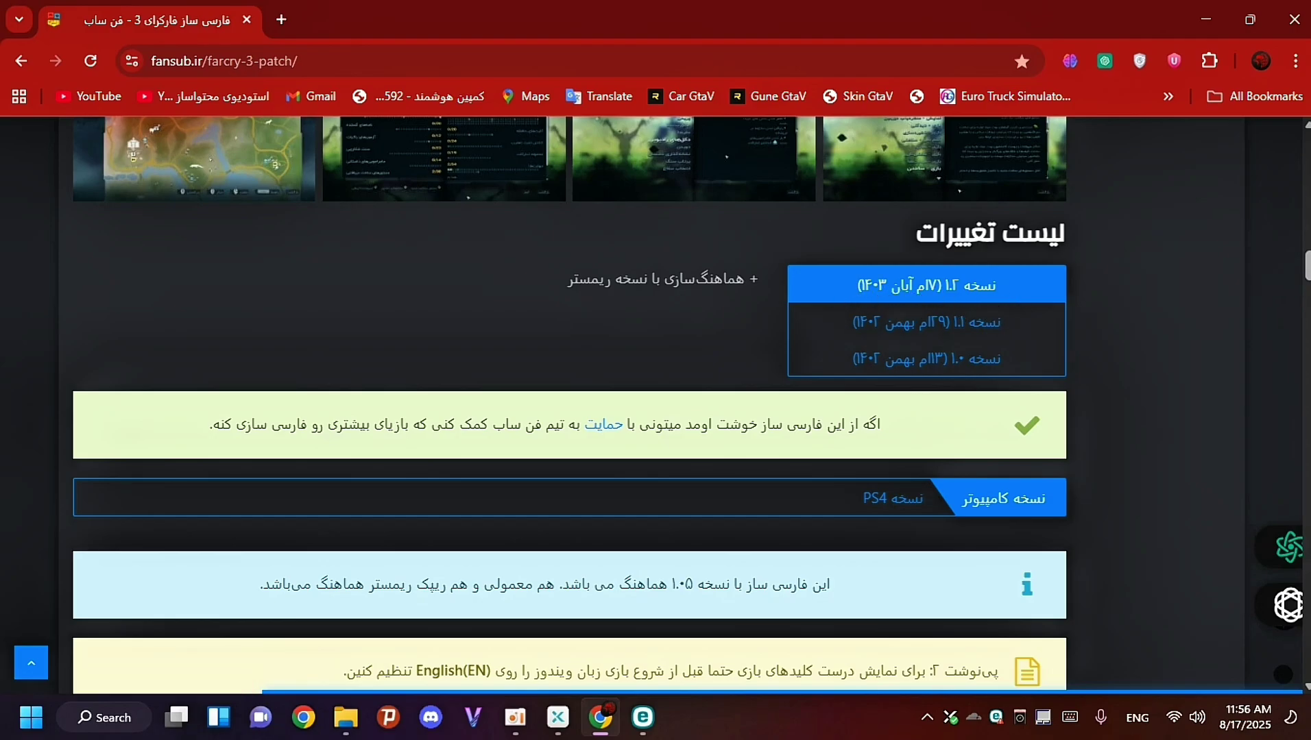
scroll(615, 382, down, 8)
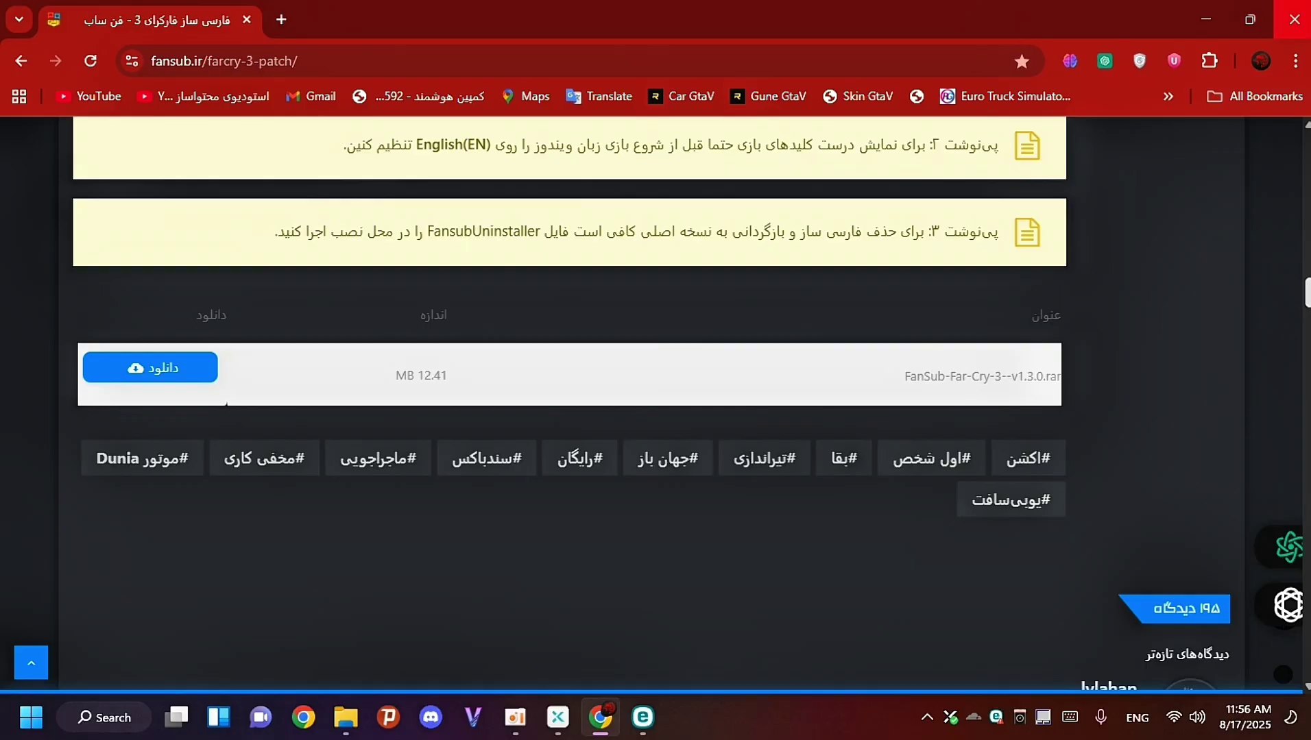
click(1295, 19)
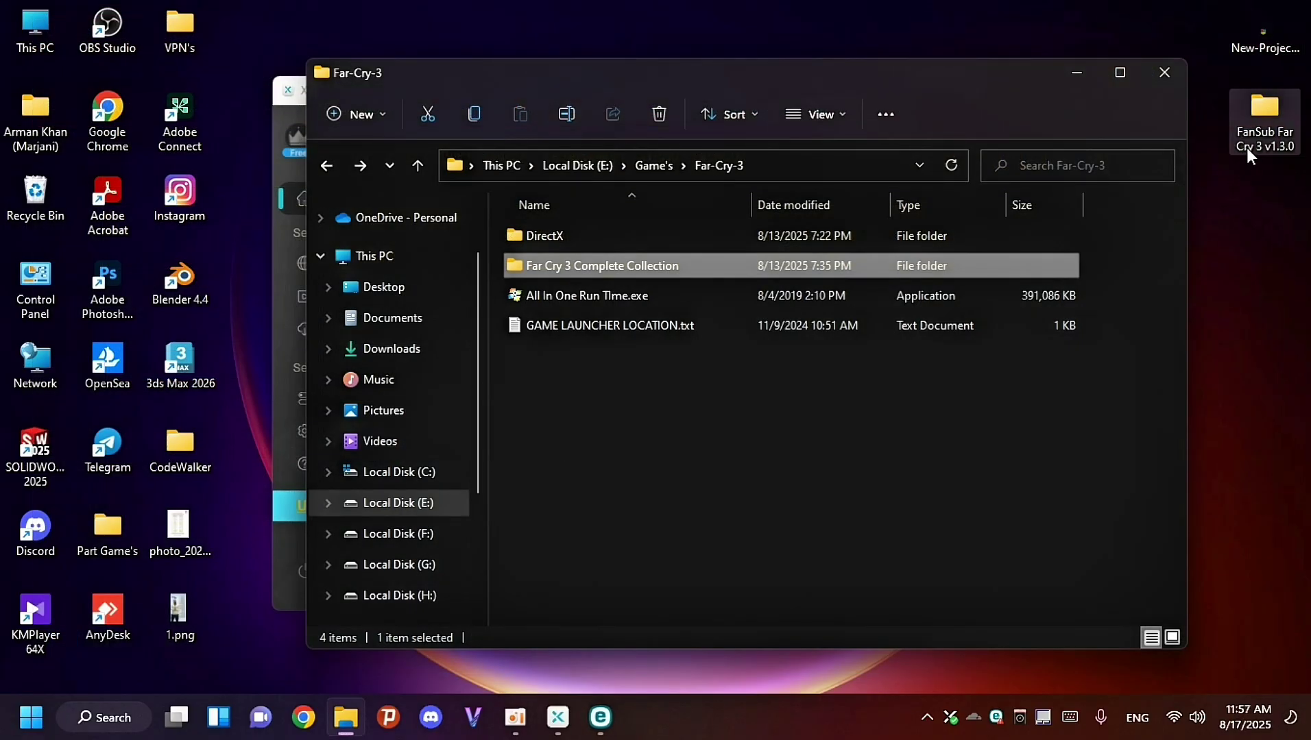
Turn off the VPN in X-VPN and close the X-VPN and ESET Internet Security windows.
click(1246, 147)
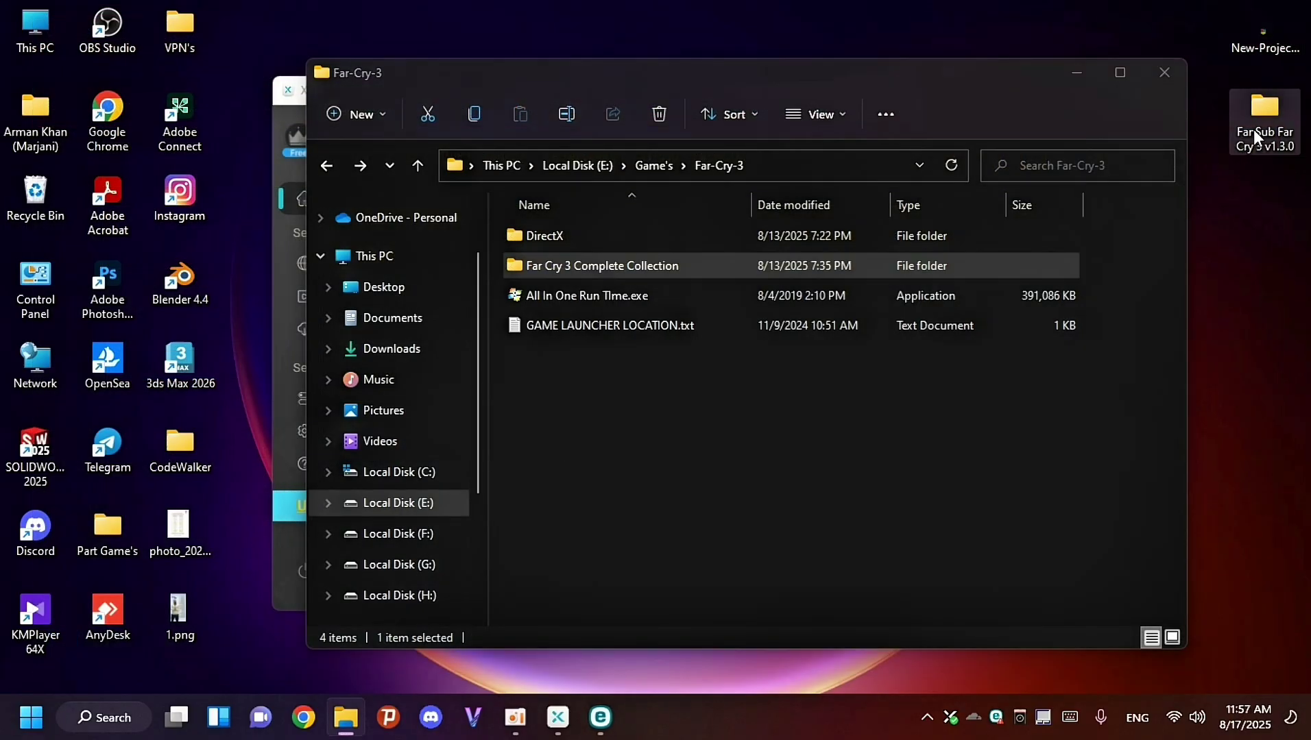
click(288, 90)
click(768, 292)
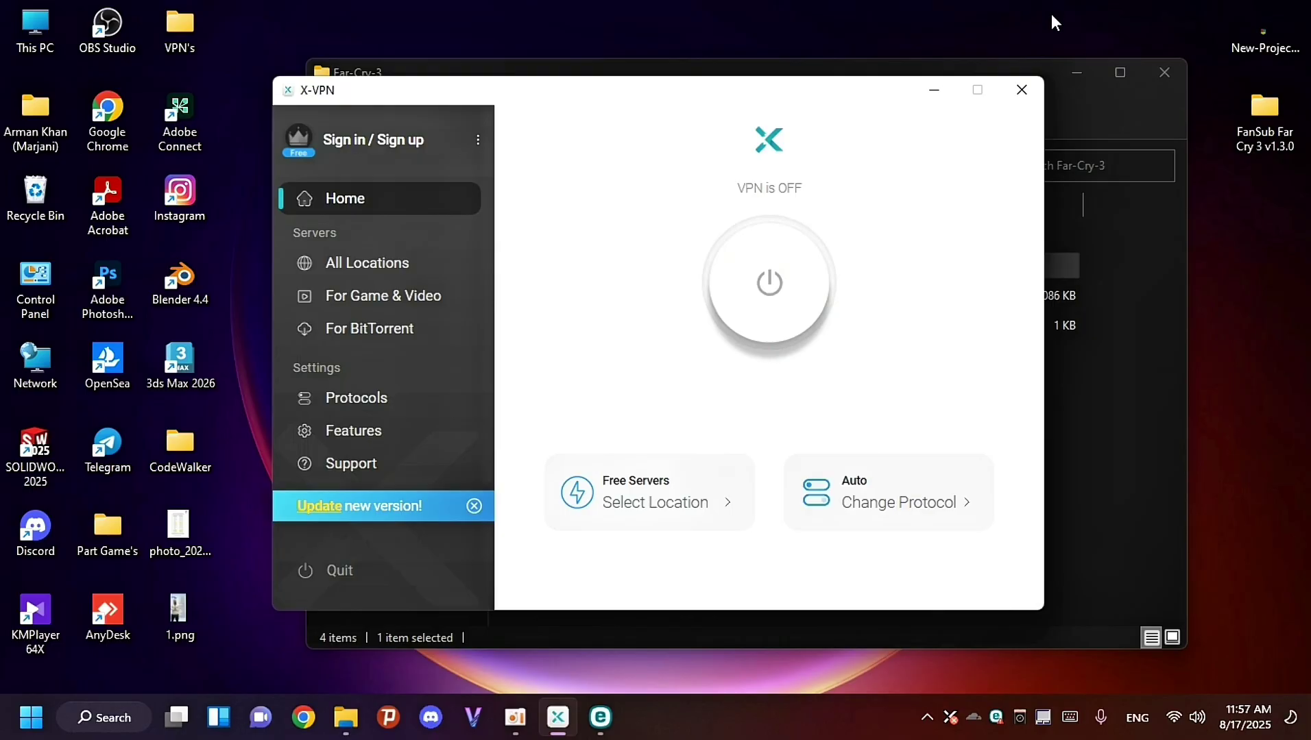
click(1024, 96)
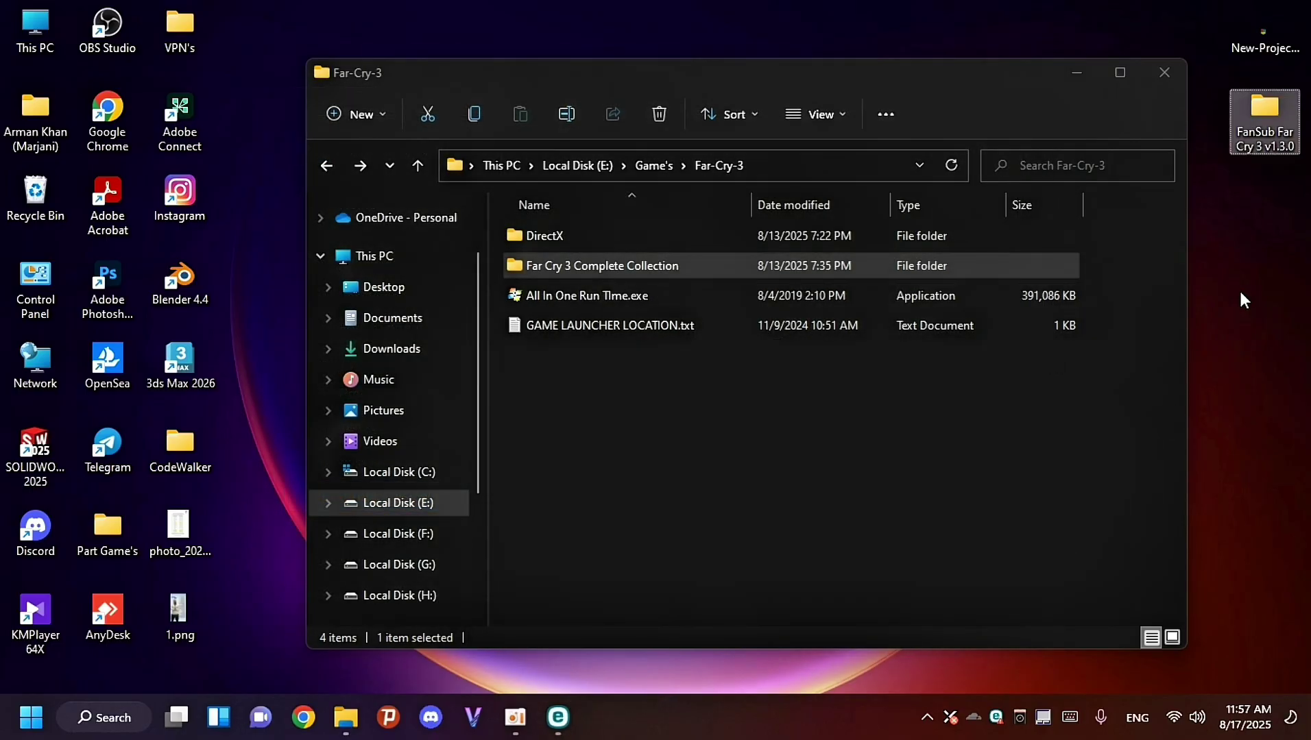
click(558, 717)
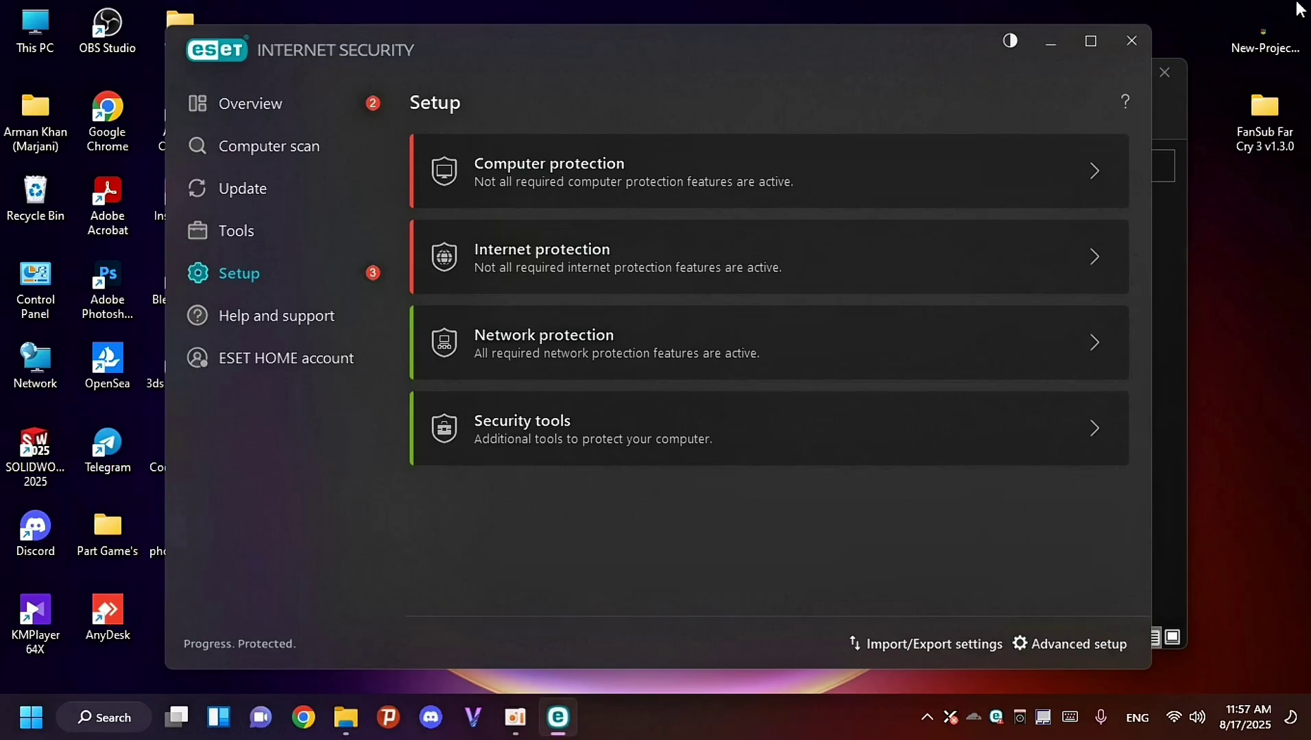
click(1115, 43)
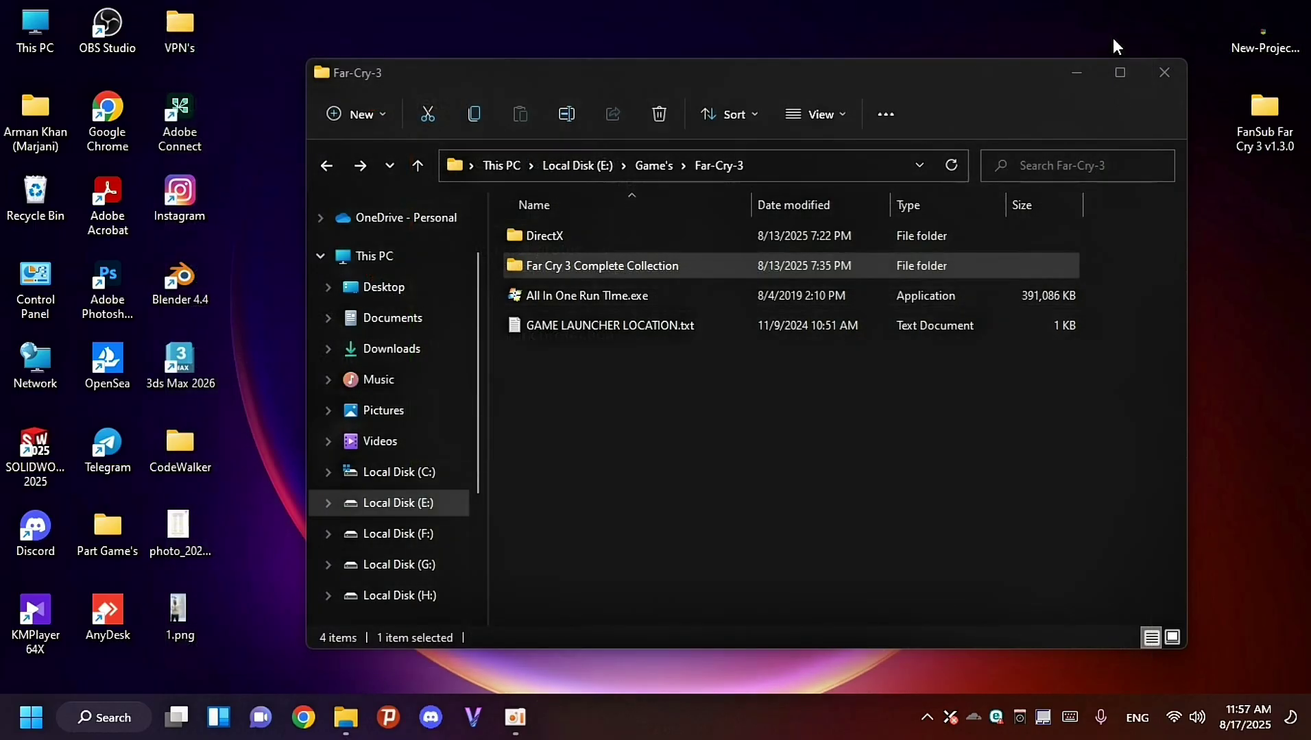
Copy the FanSub Far Cry 3 v1.3.0 folder from the desktop into the Far Cry 3 game folder and run FanSub Far Cry 3.exe.
click(1286, 132)
key(ctrl+c)
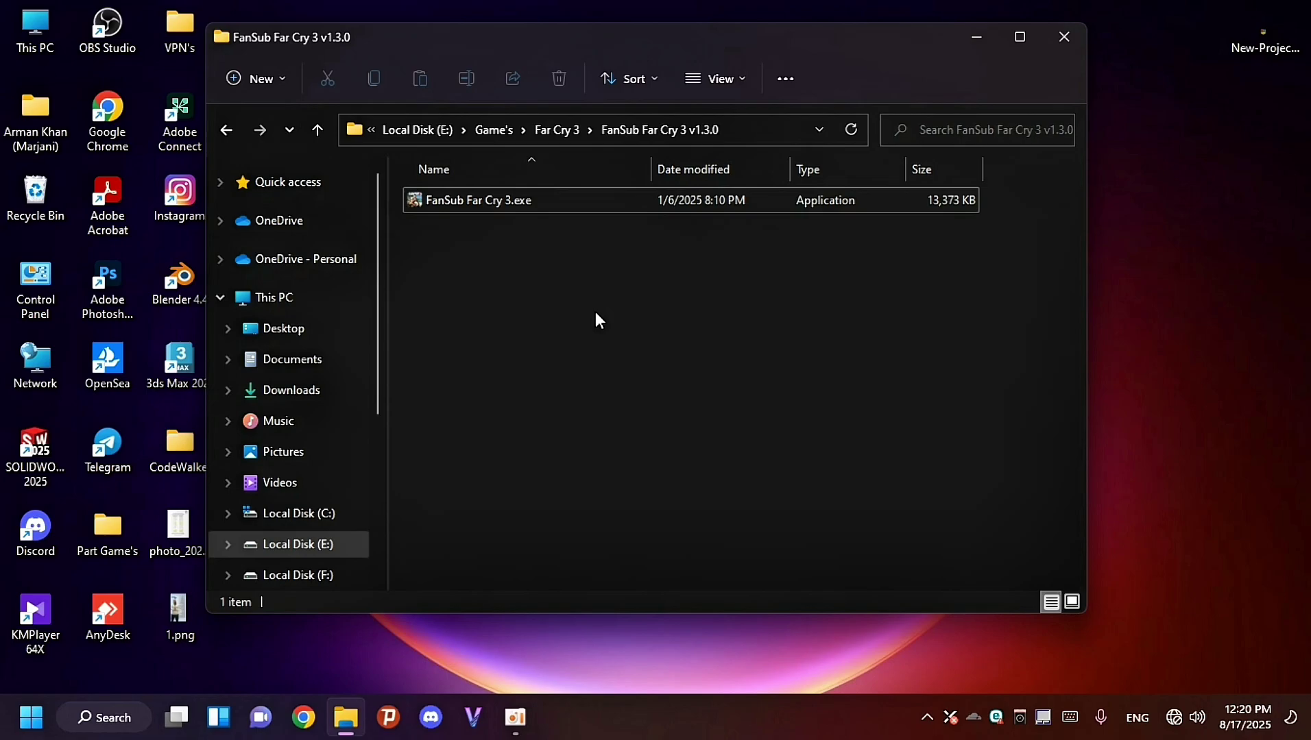
click(550, 211)
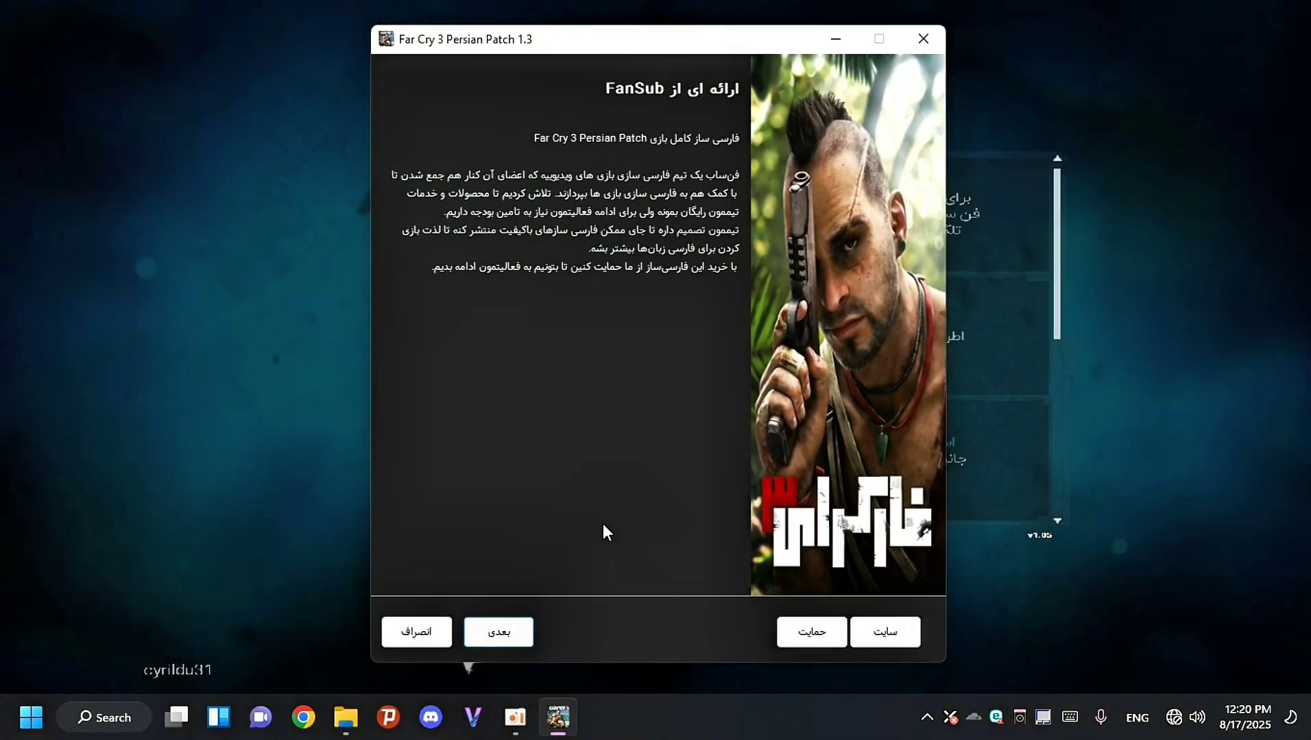
Accept the patch installer's agreement, continue past the credits, and choose the 1080p monitors version.
click(524, 624)
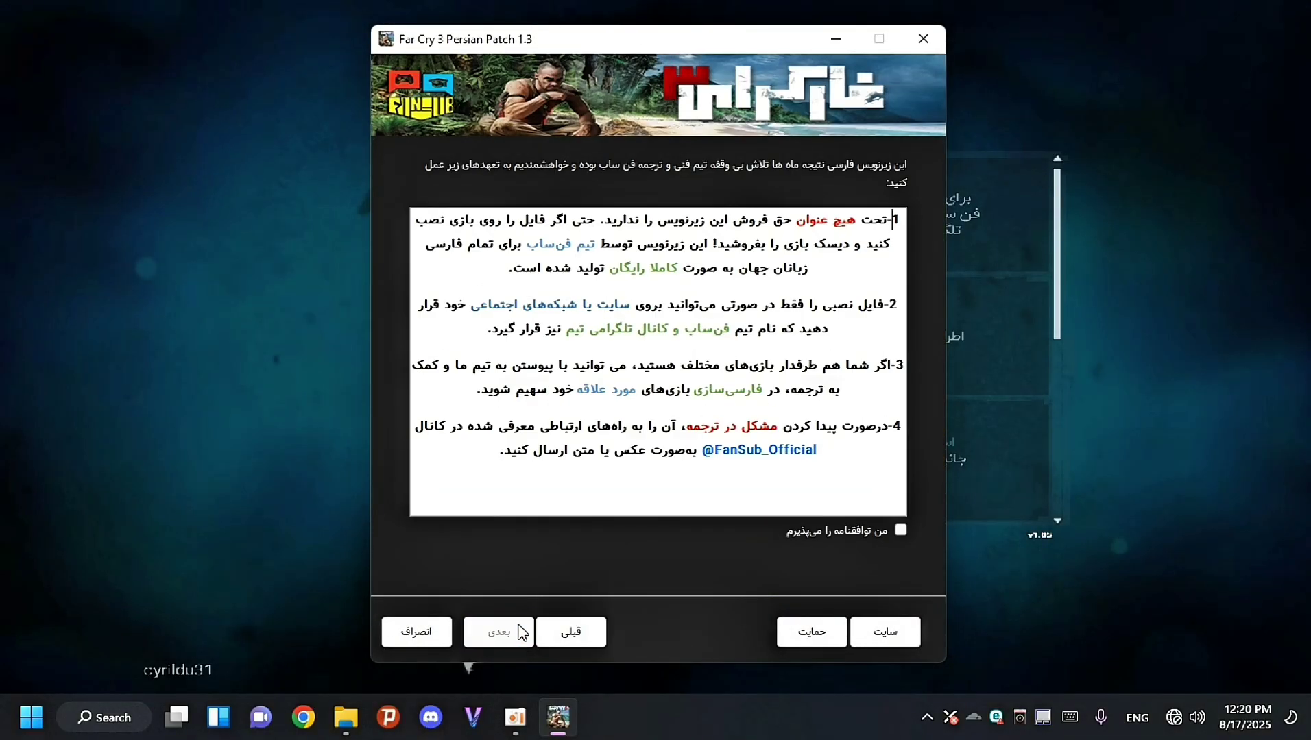
click(898, 530)
click(502, 638)
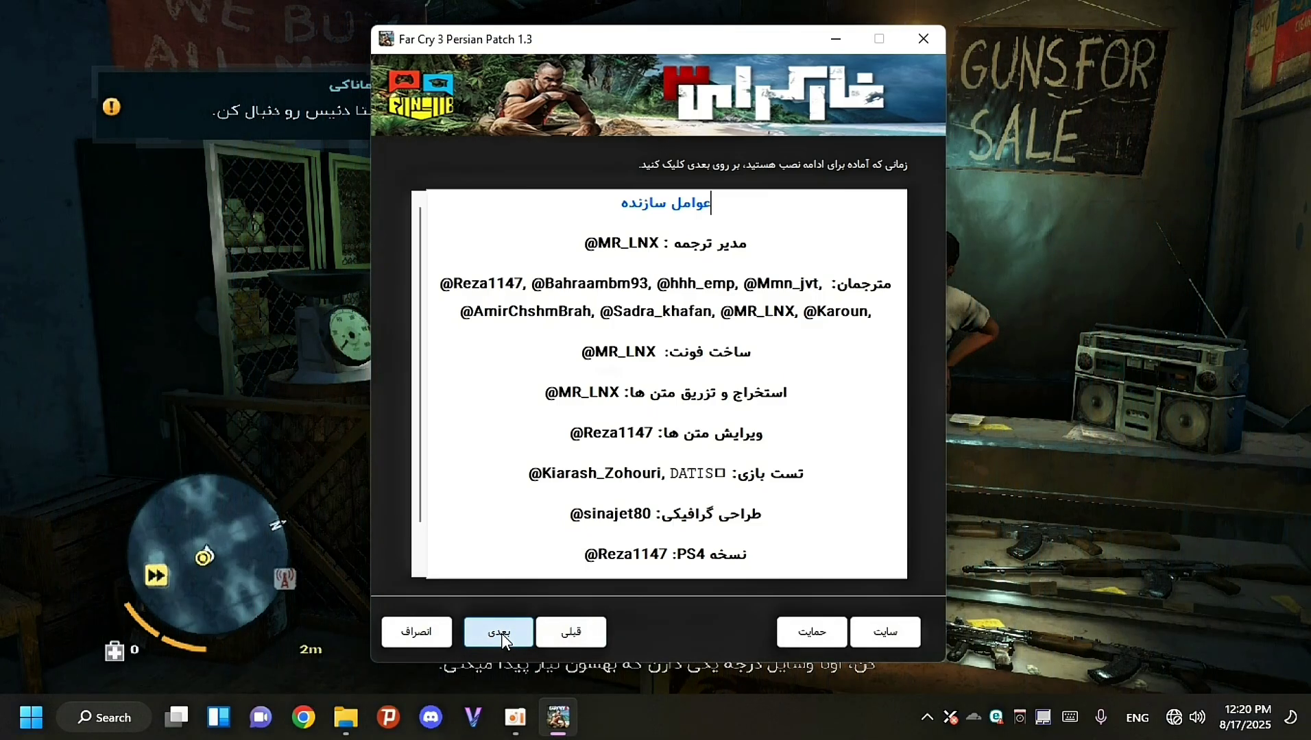
click(500, 634)
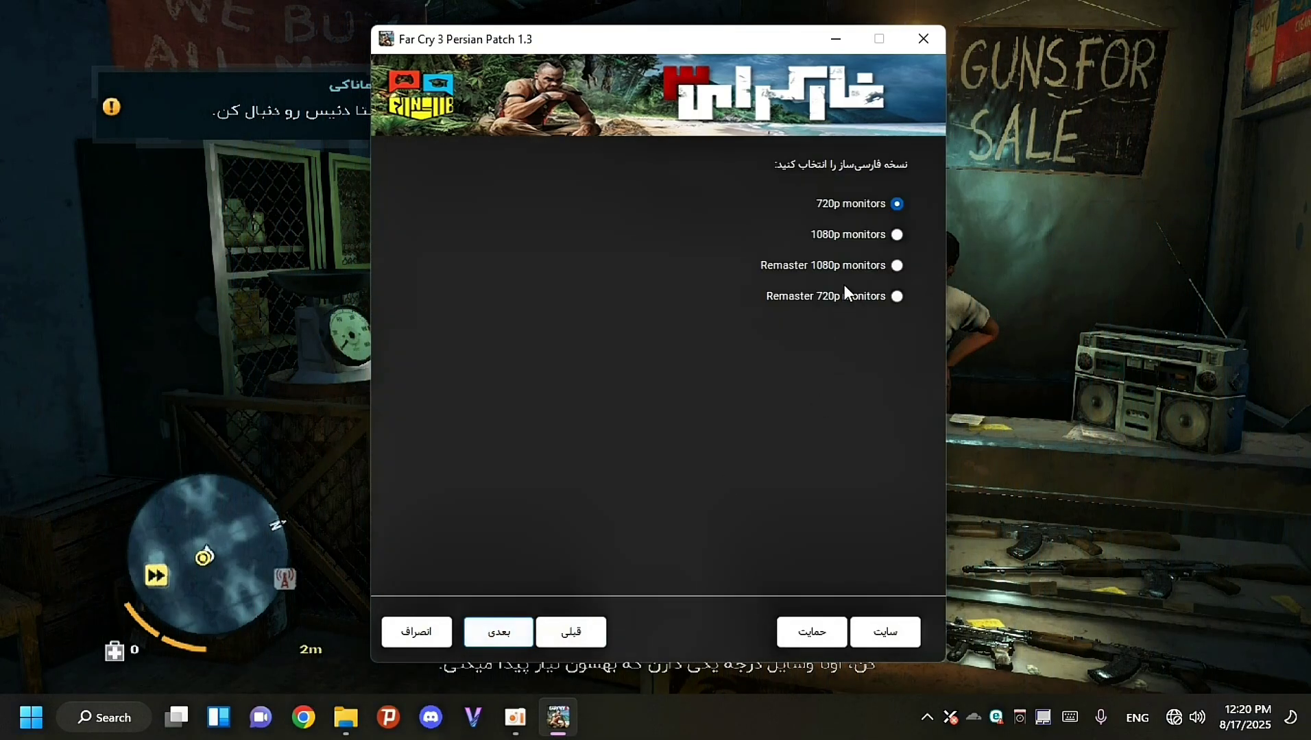
click(883, 237)
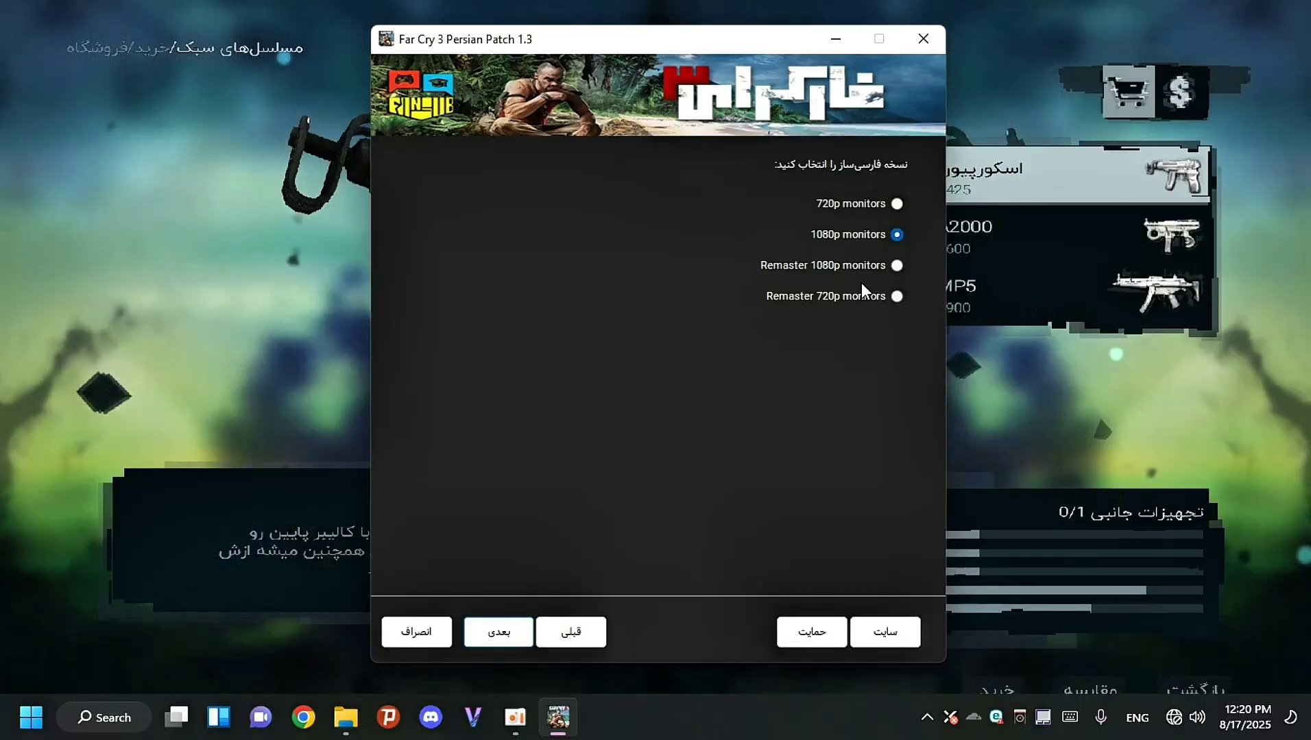
click(478, 638)
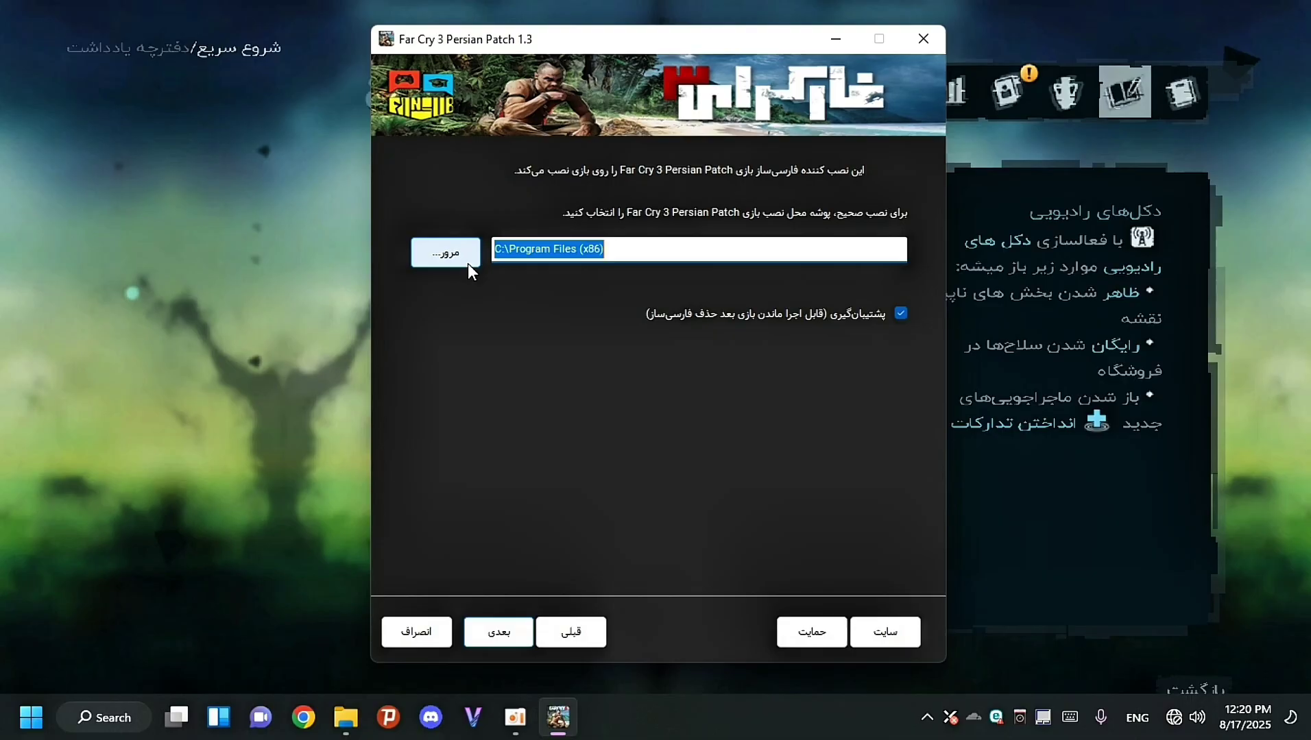
Set the patch's installation folder to E:\Game's\Far Cry 3\Far Cry 3 Complete Collection\Far Cry 3.
click(469, 263)
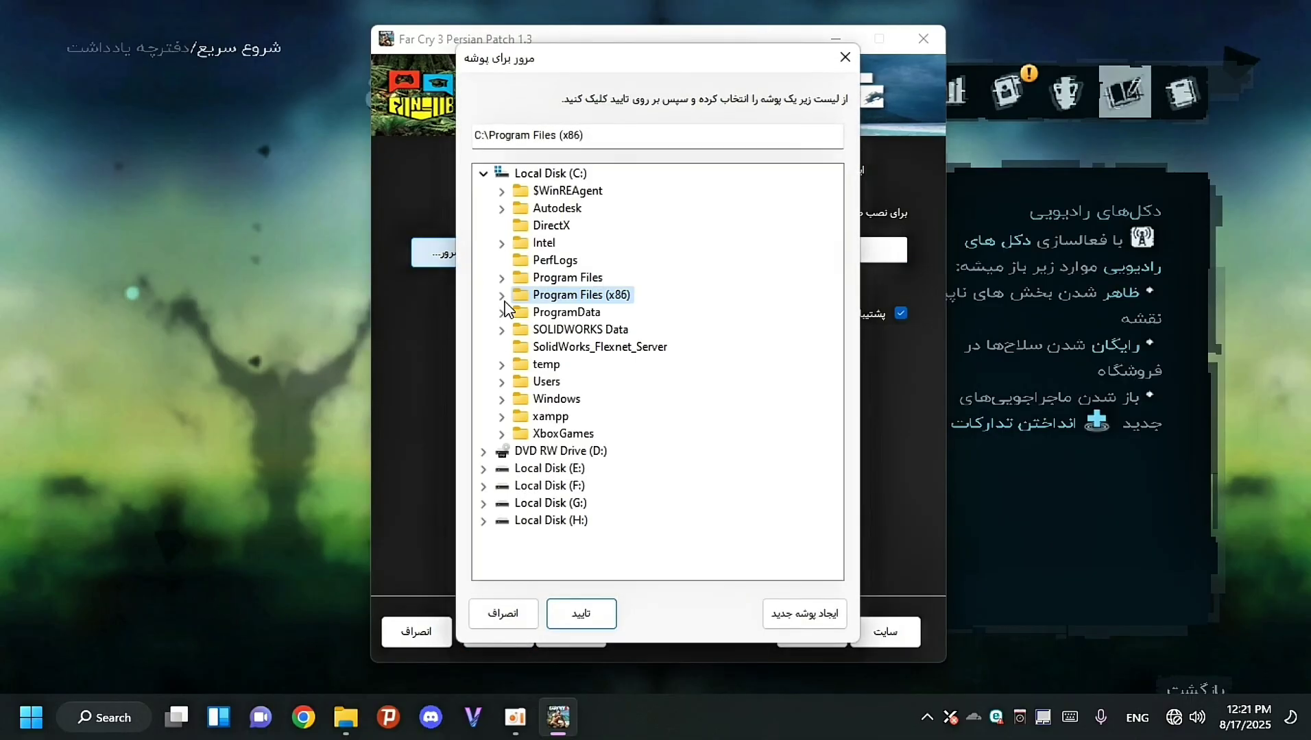
click(484, 470)
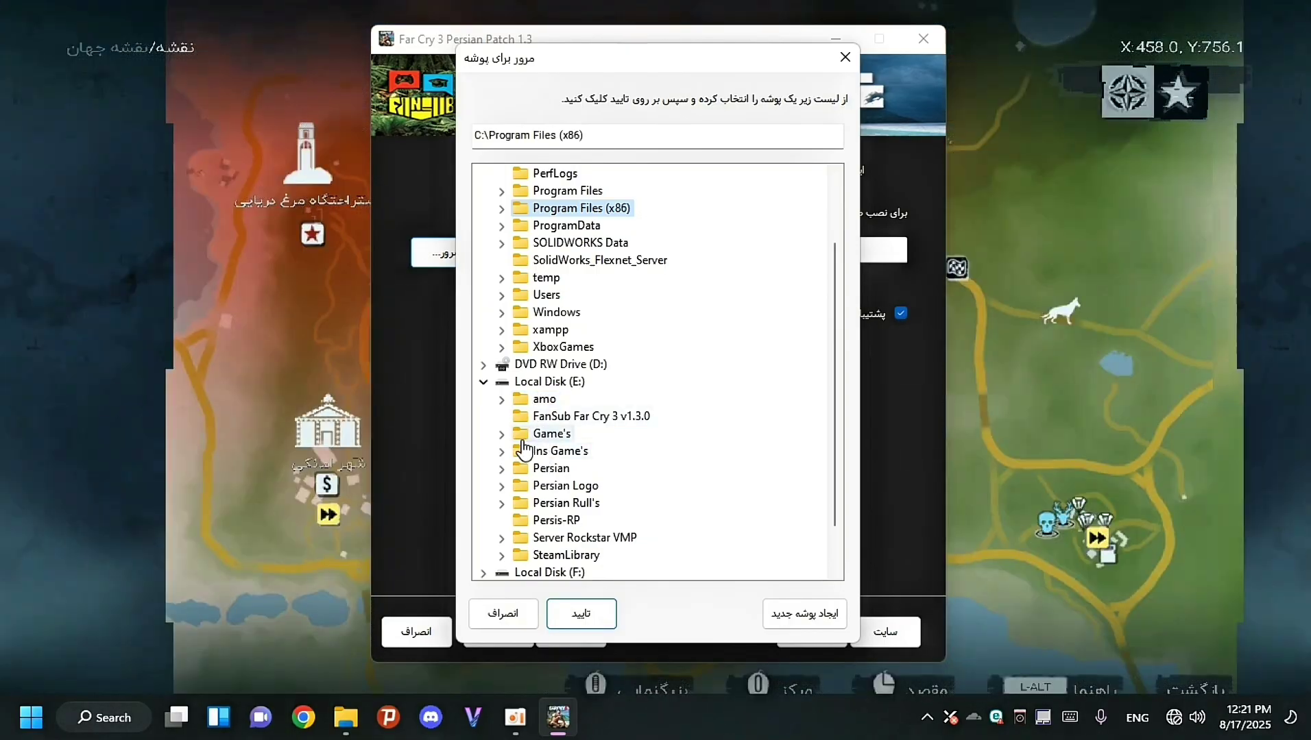
click(504, 437)
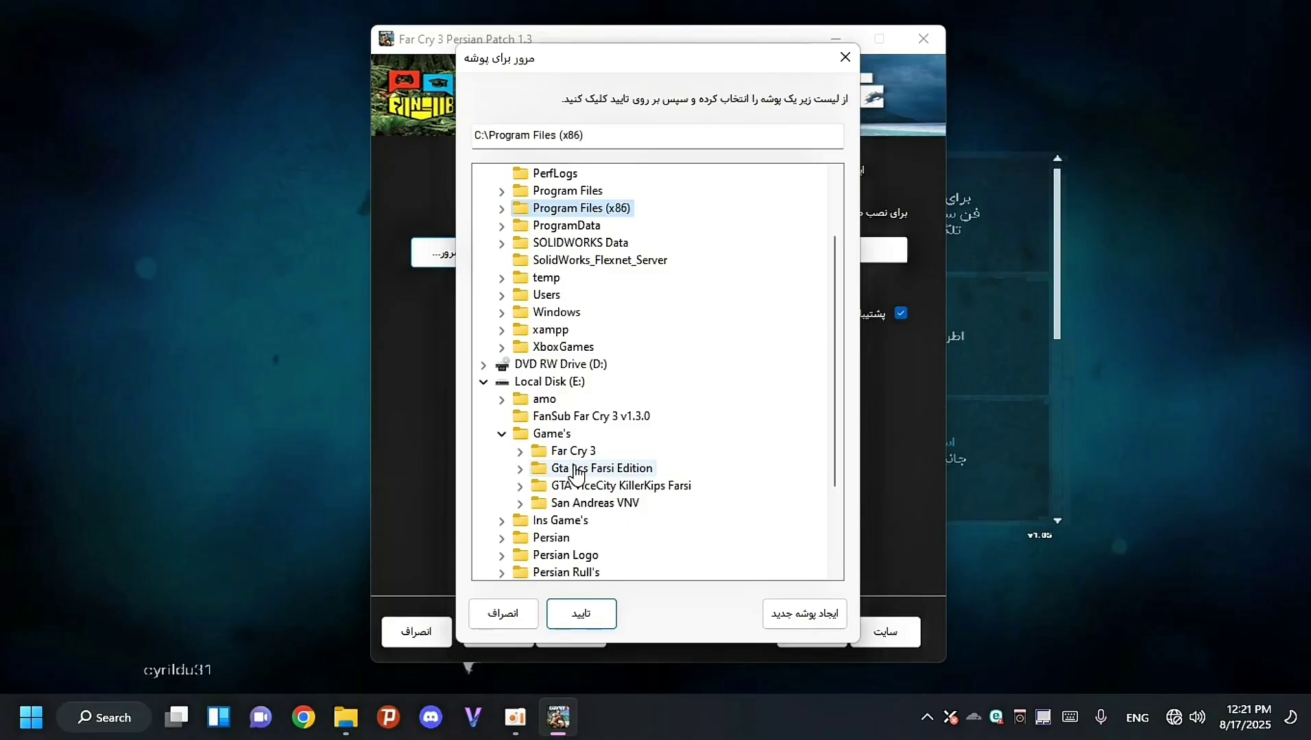
click(520, 451)
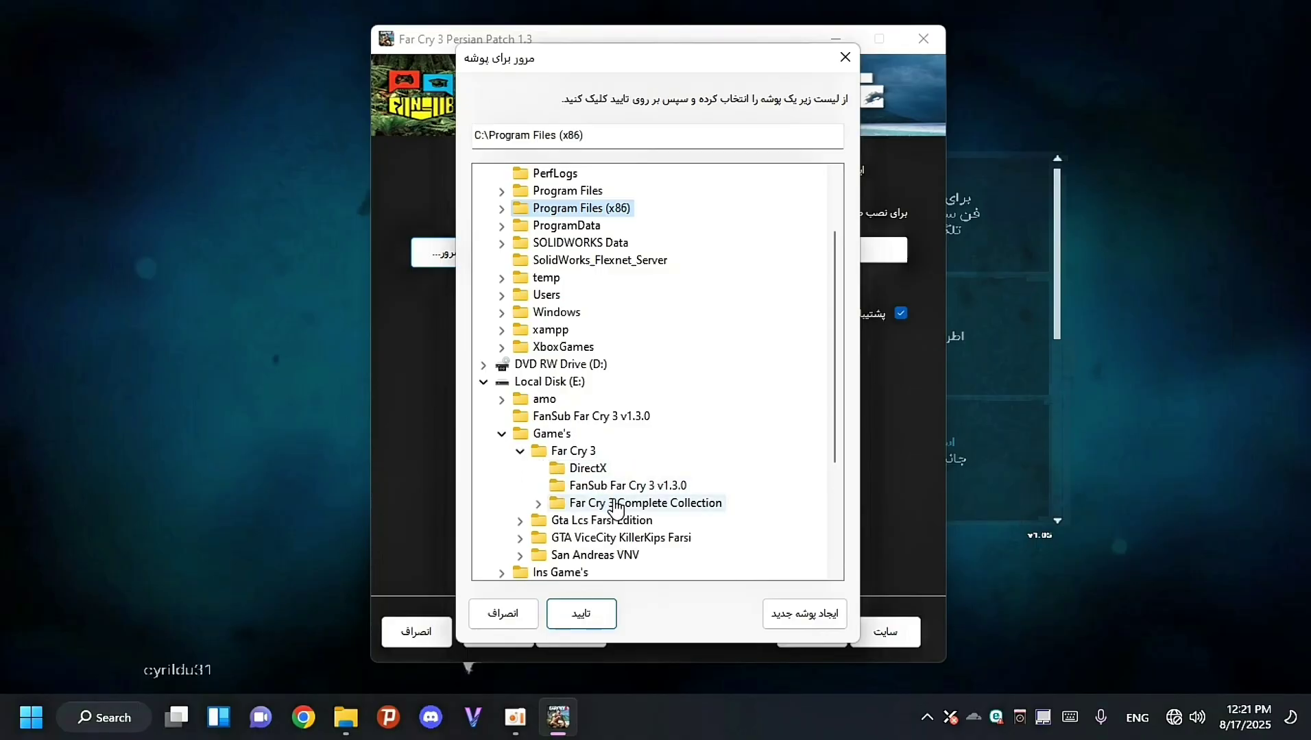
click(539, 504)
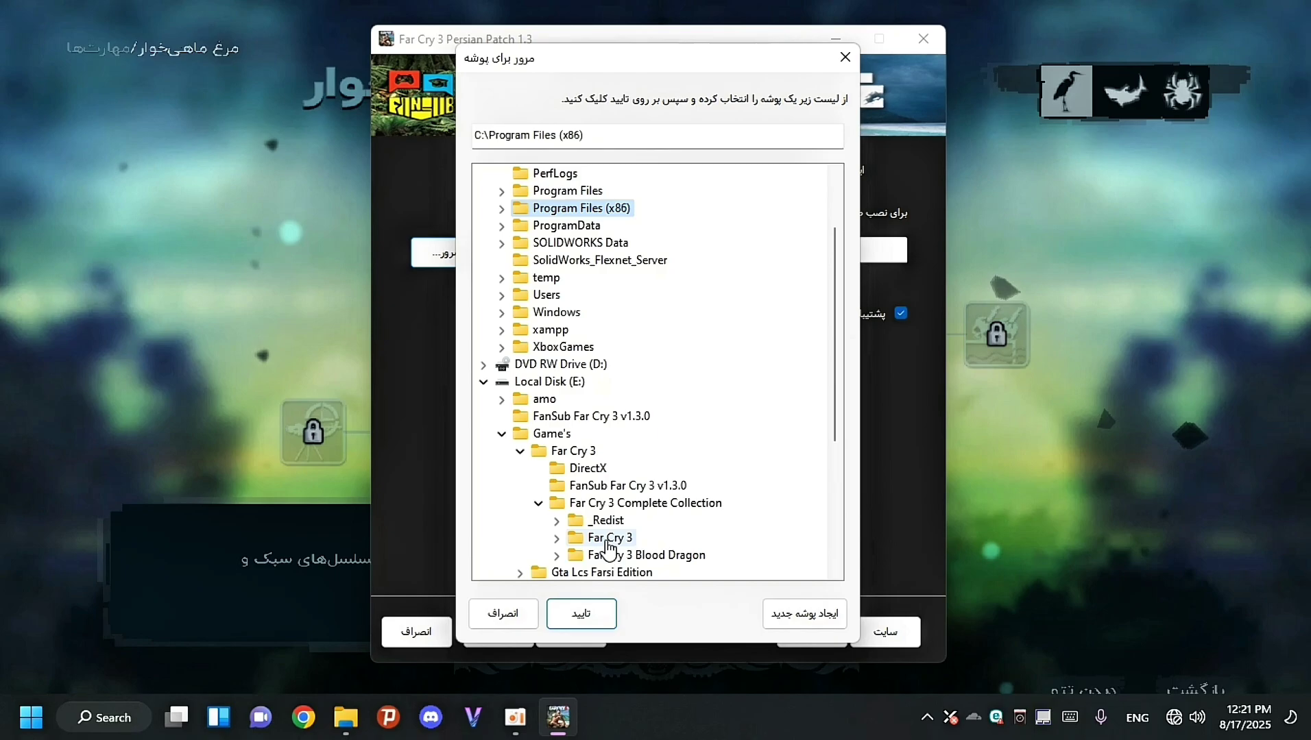
click(607, 545)
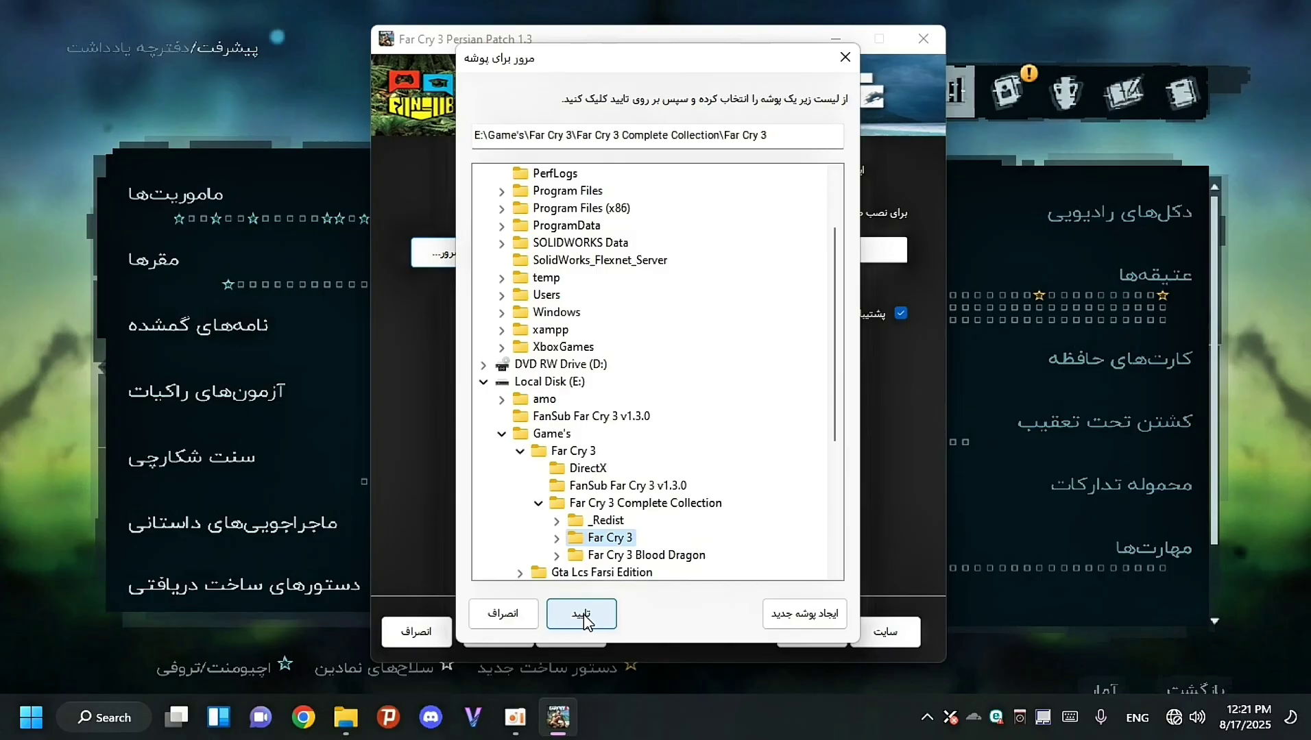
click(584, 617)
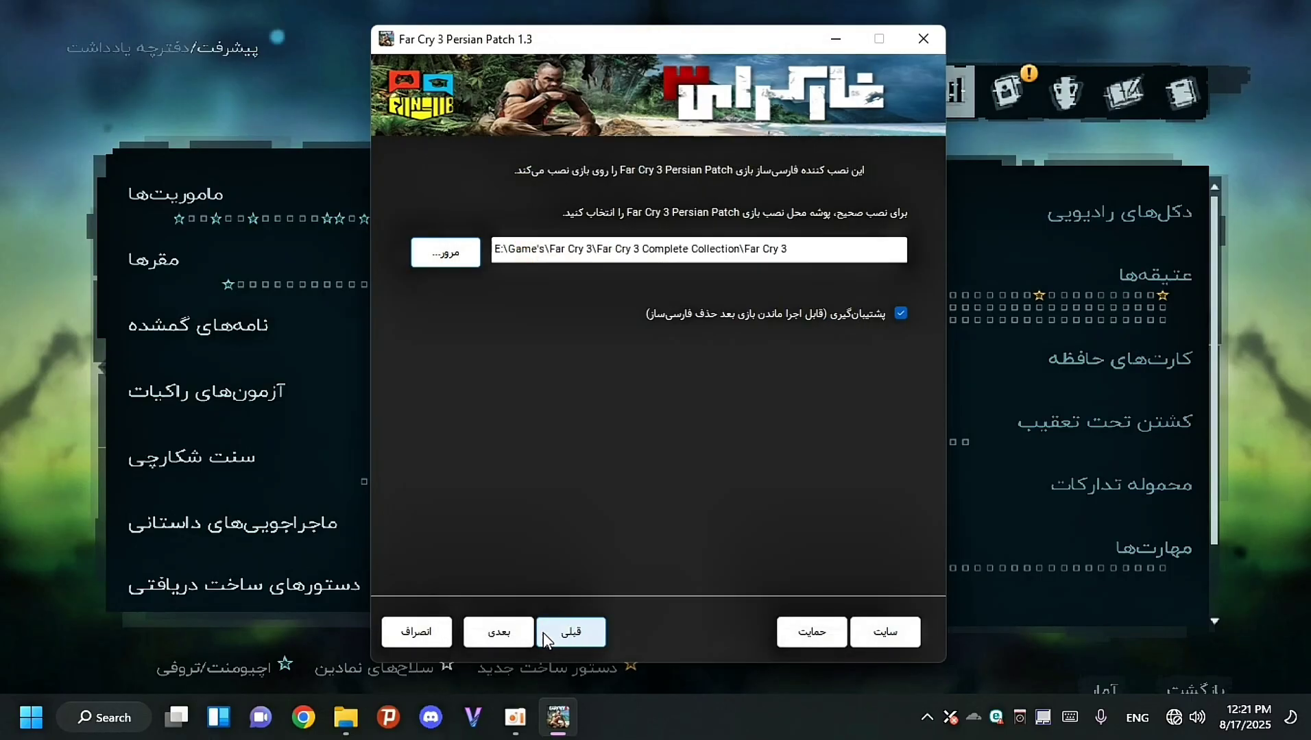
Install the Far Cry 3 Persian Patch 1.3, finish the installer, and close the patch's folder window.
click(503, 634)
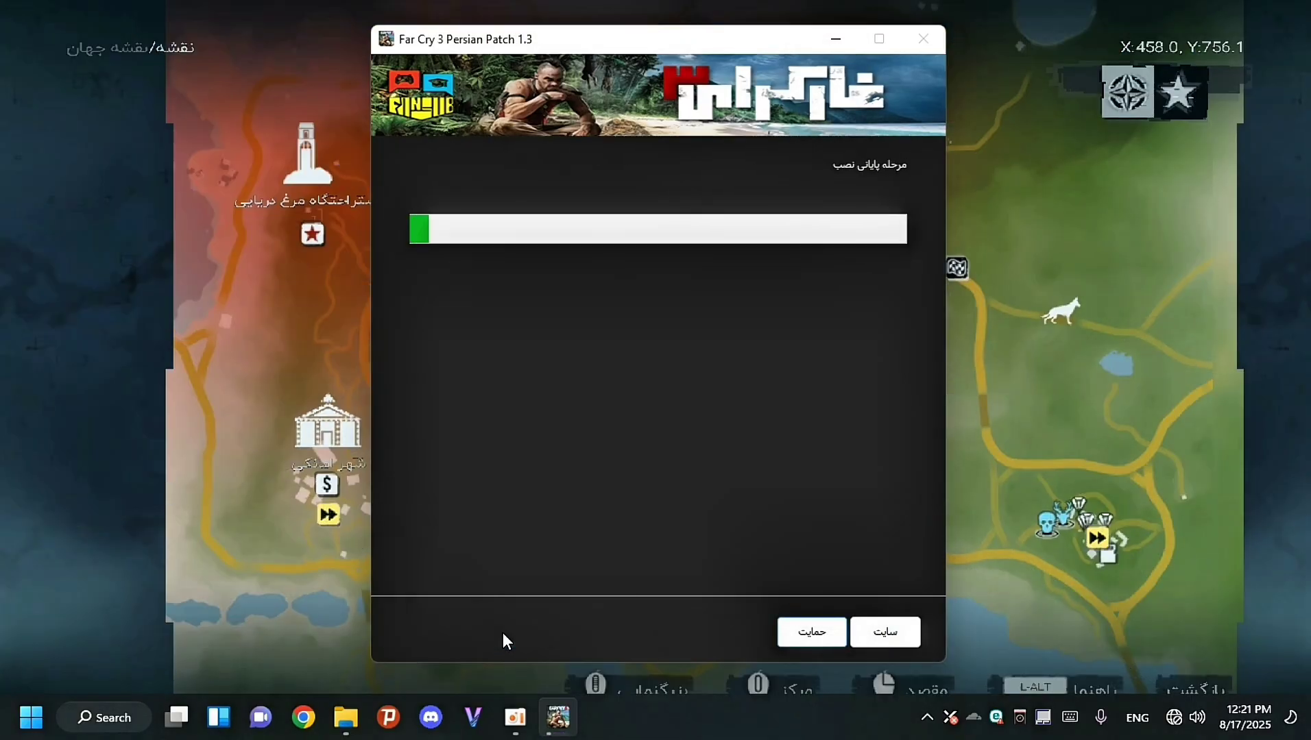
click(503, 634)
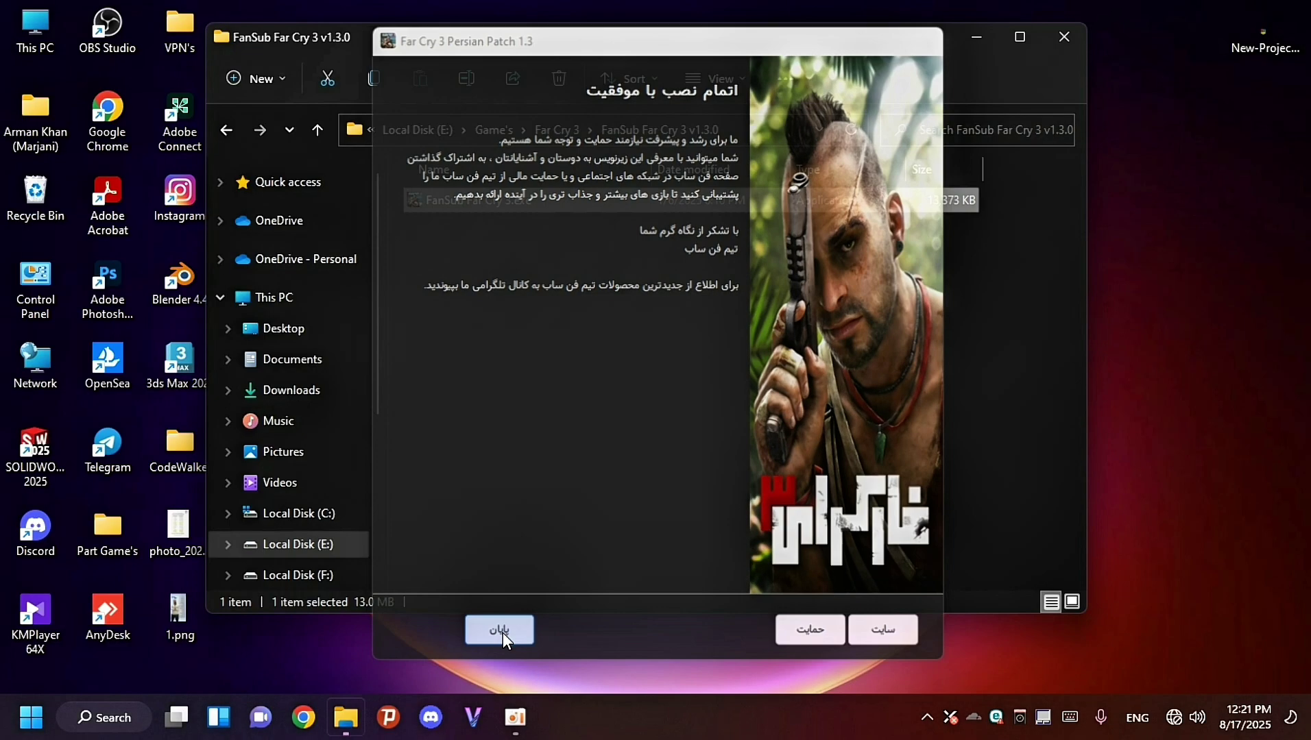
click(1071, 35)
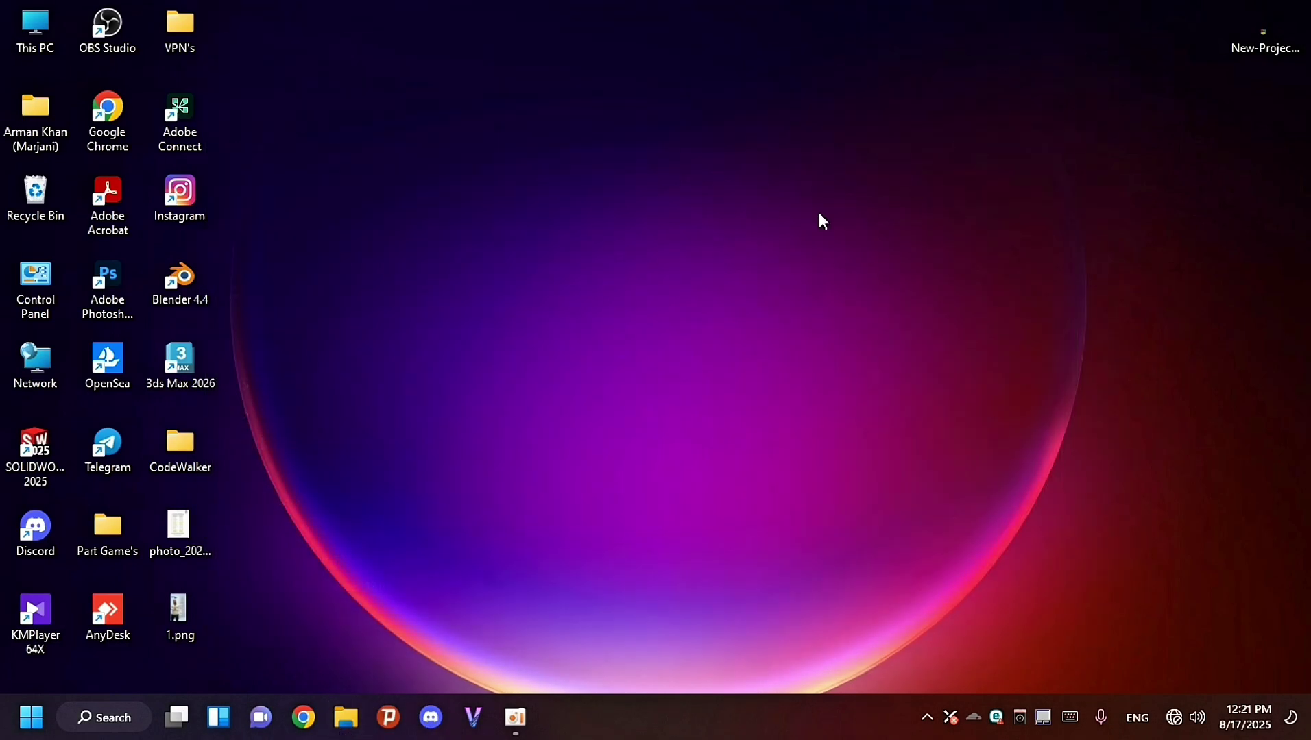
Launch the farcry3.exe shortcut from the Game's folder inside Part Game's on the desktop, and close the folder window.
click(103, 538)
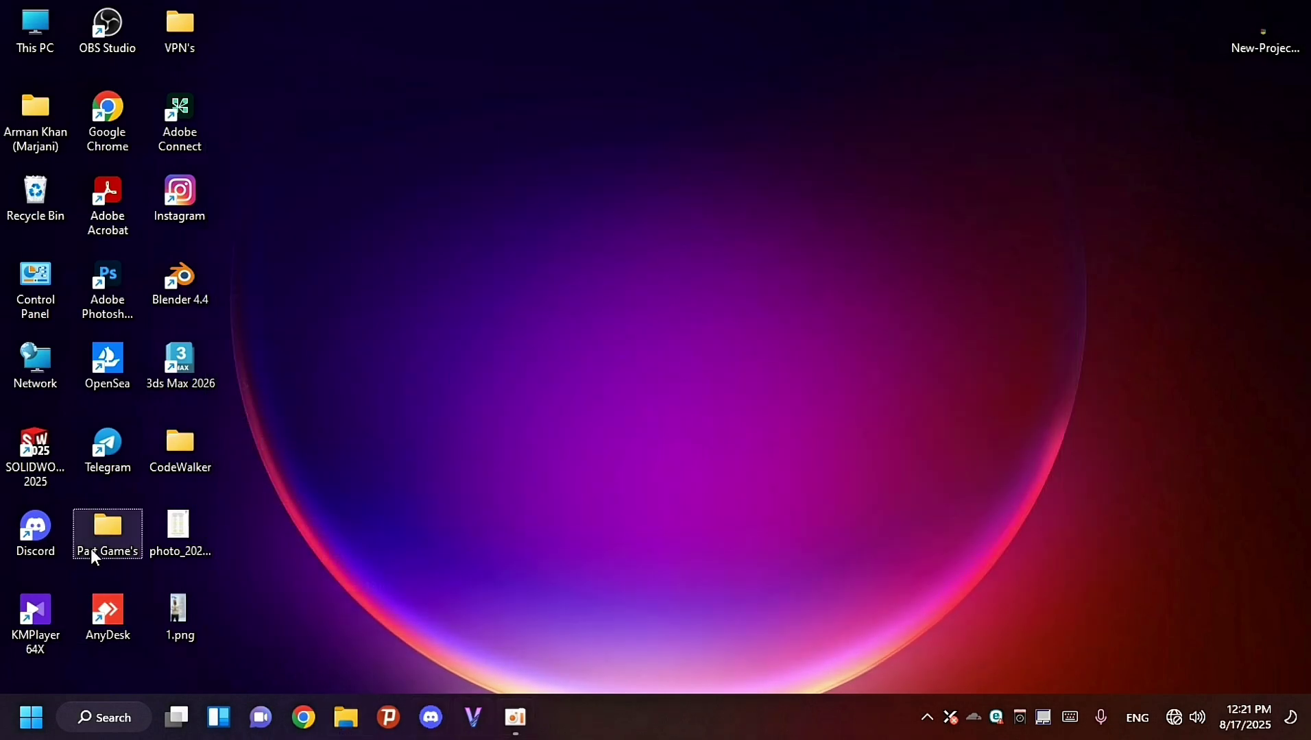
click(817, 299)
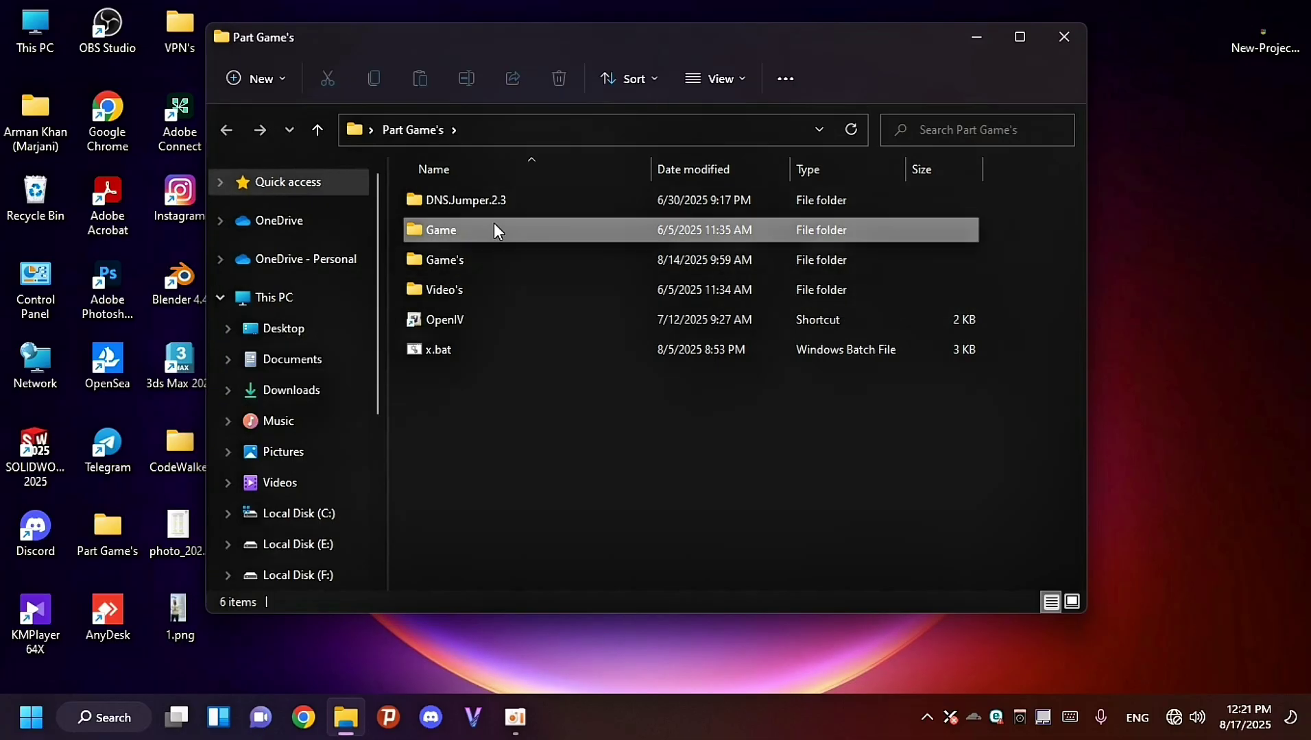
double_click(497, 229)
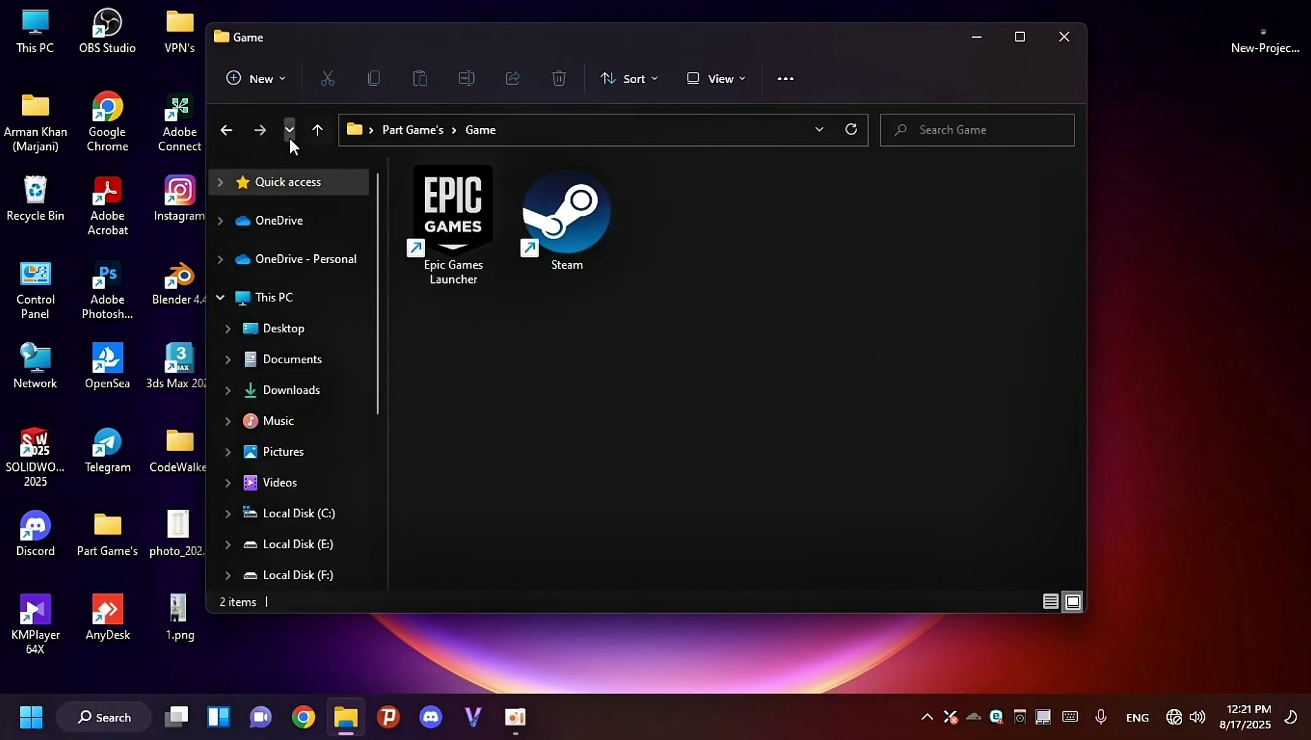
click(233, 135)
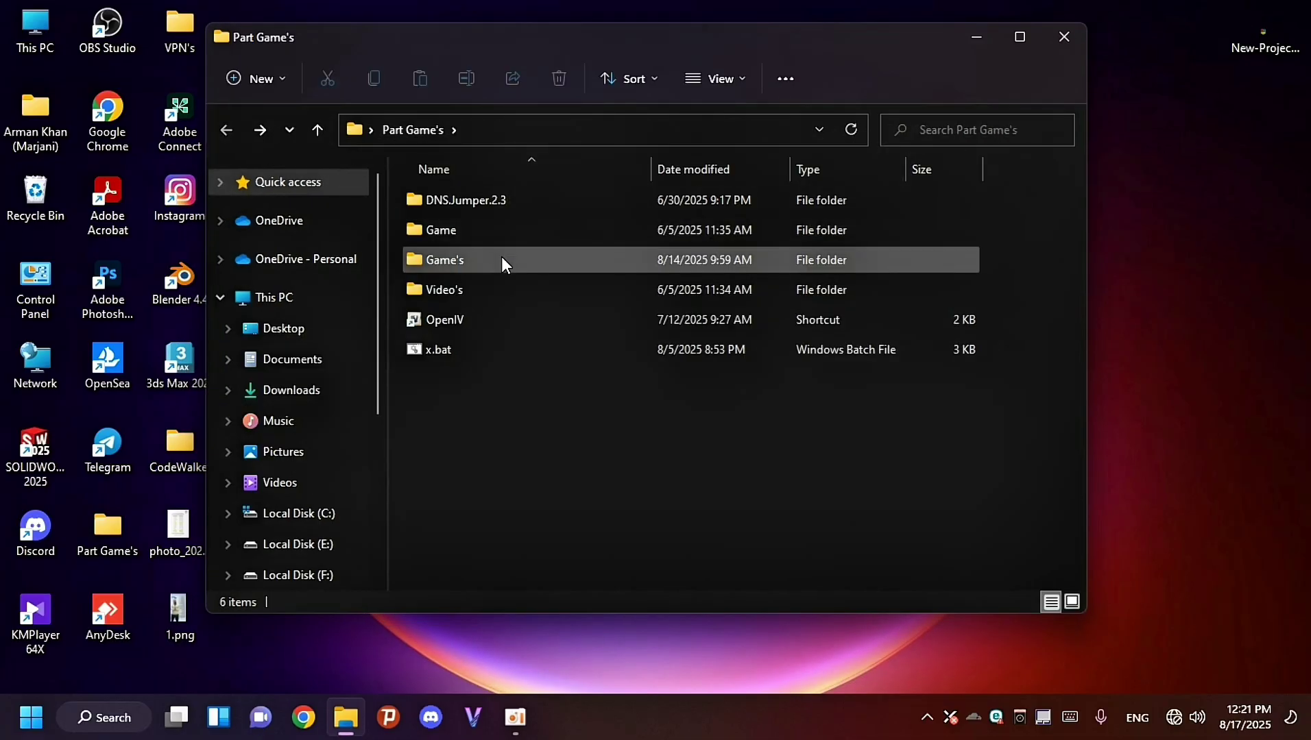
double_click(503, 261)
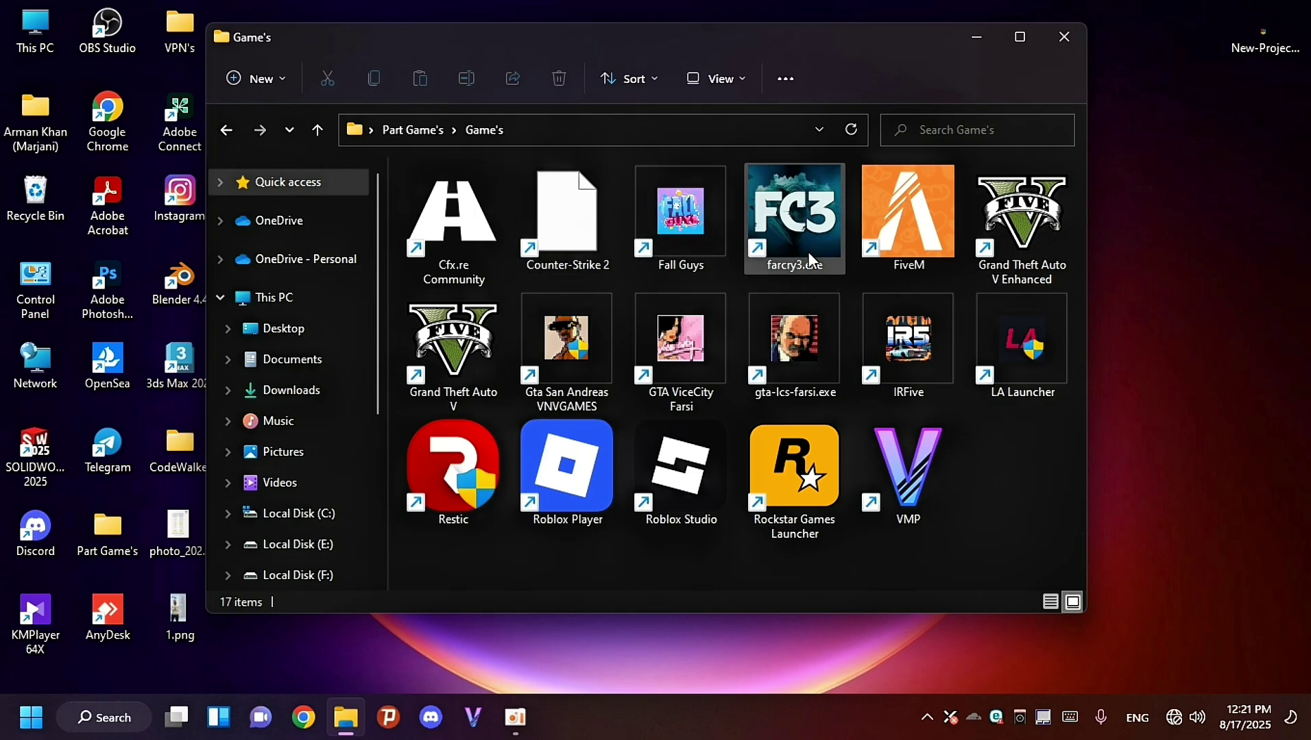
click(794, 214)
click(1064, 36)
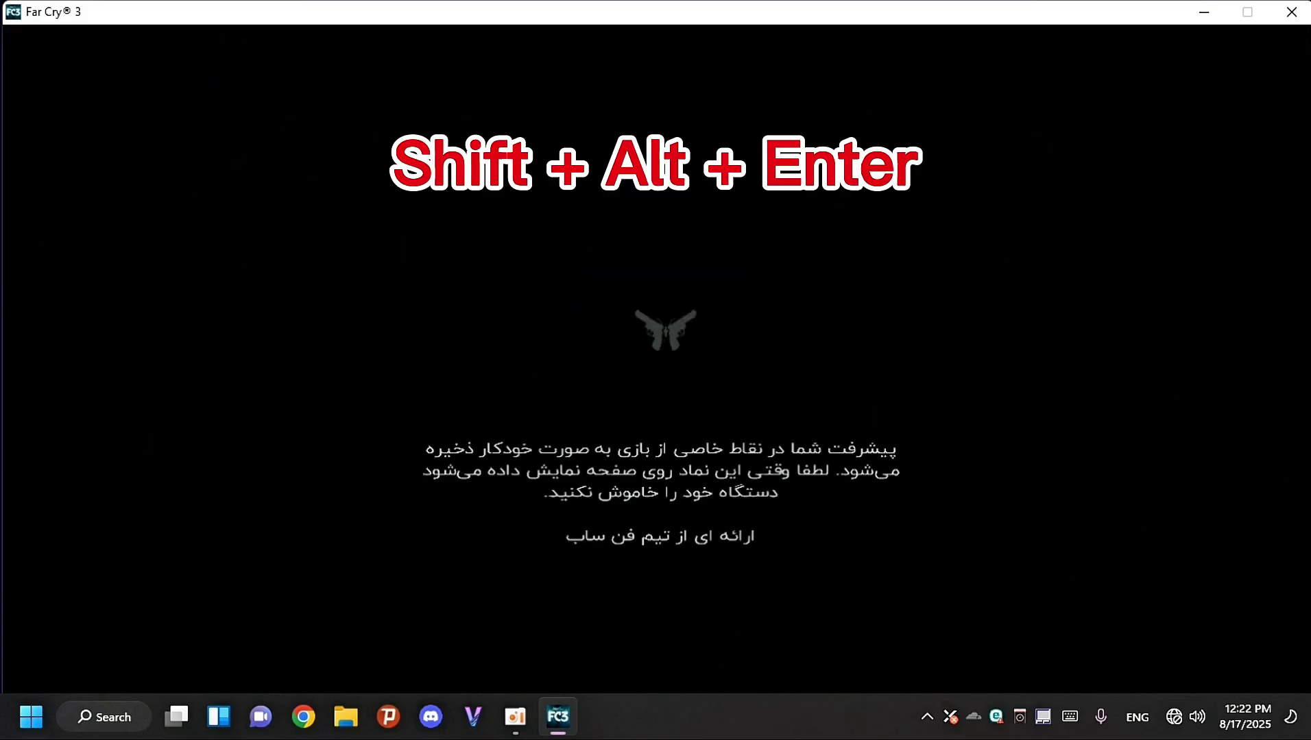
Switch Far Cry 3 to full screen and open the audio (صوت) page of its settings.
key(shift+alt+Return)
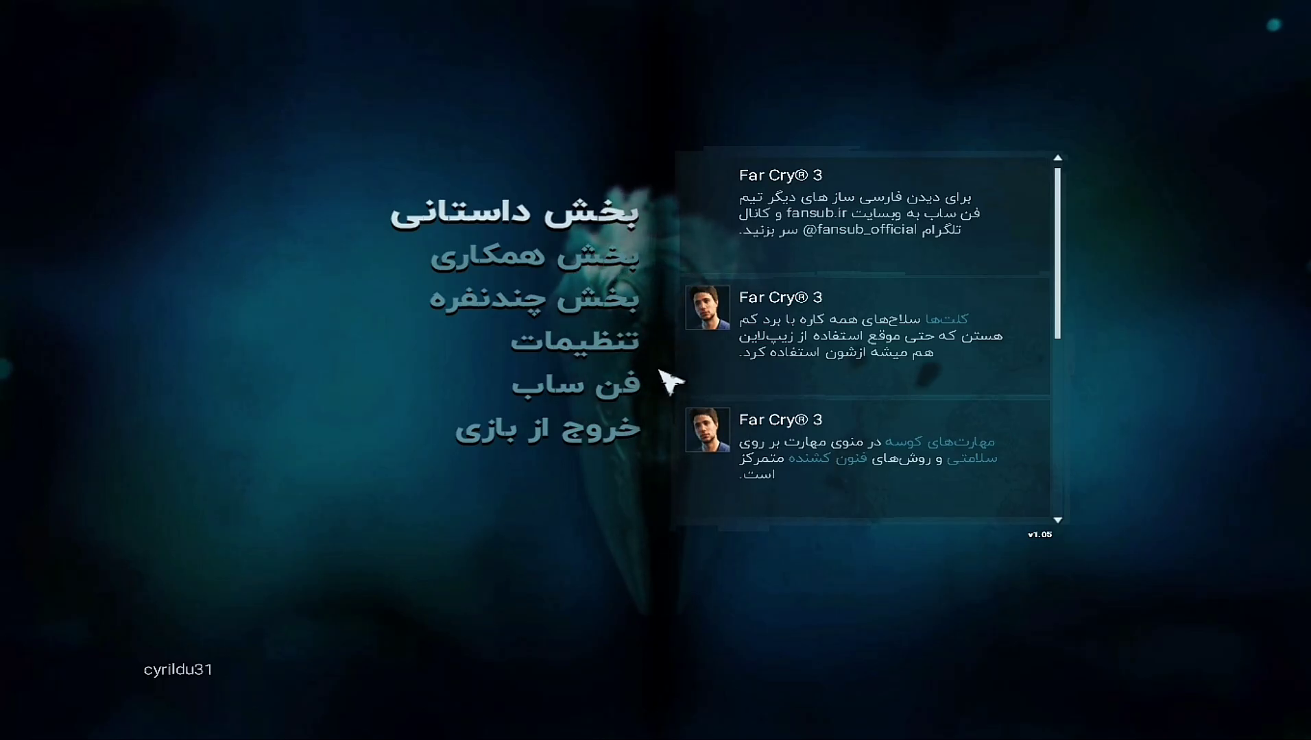
click(583, 341)
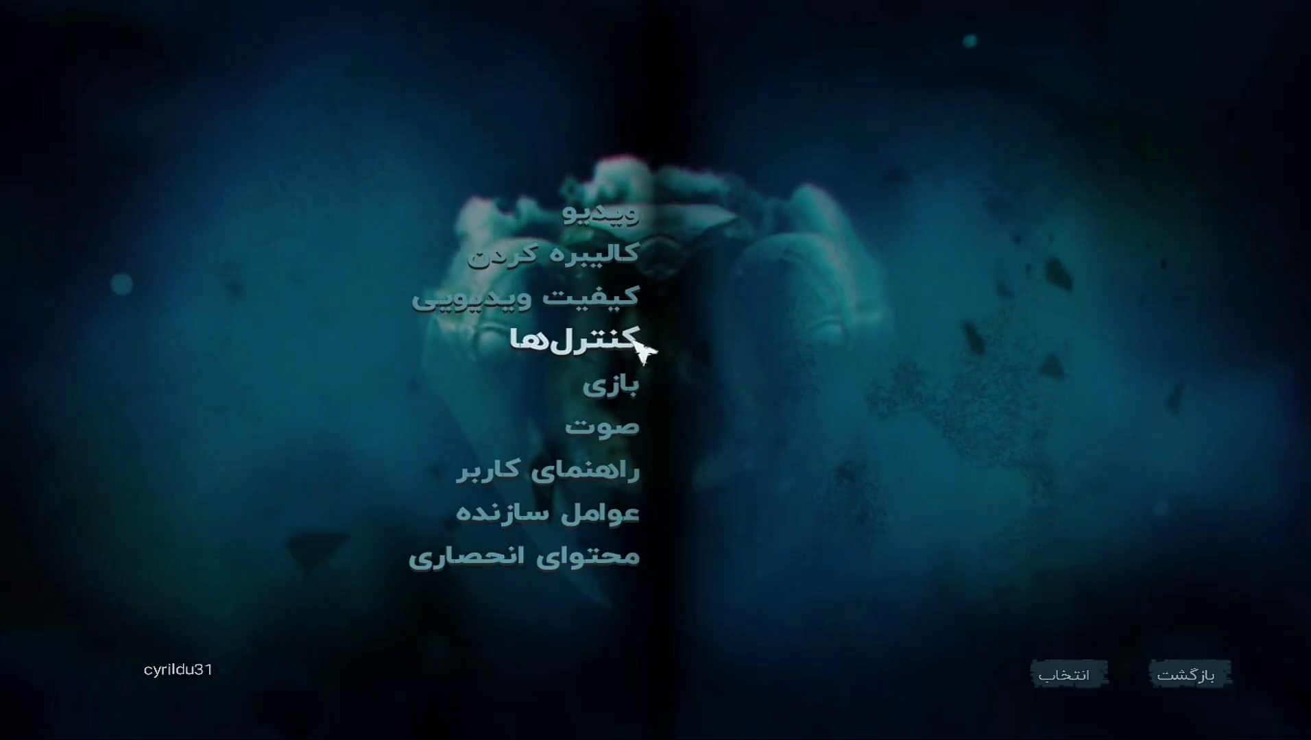
click(617, 426)
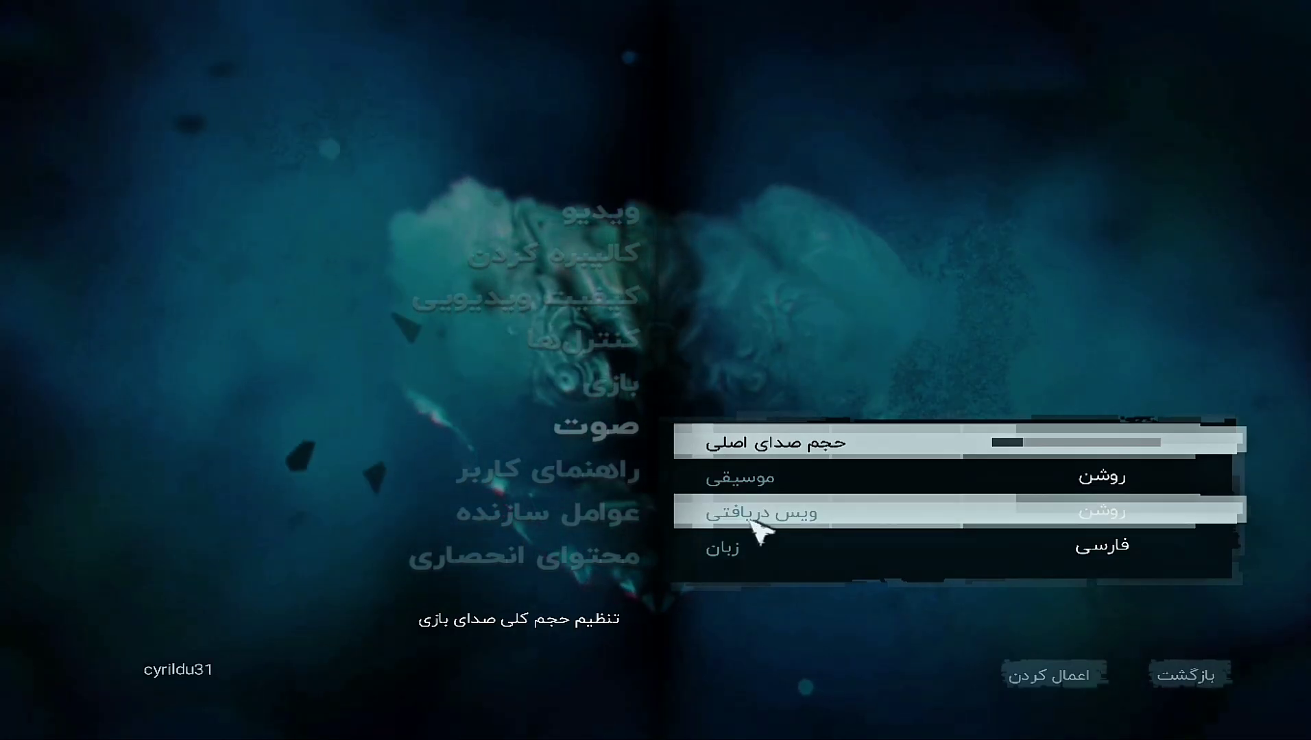
Cycle through the available audio languages (زبان) back to فارسی and leave the audio settings.
click(1029, 563)
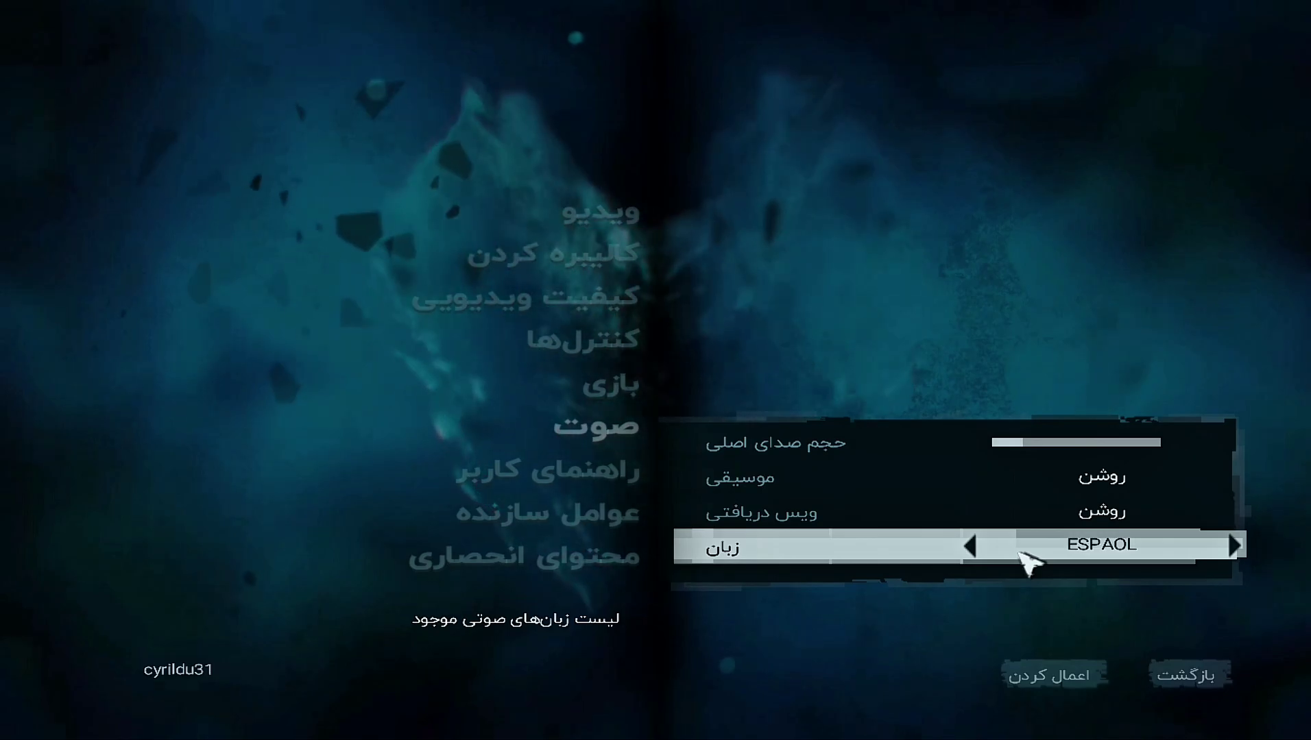
click(1028, 564)
click(1028, 564)
click(1028, 564)
click(1029, 564)
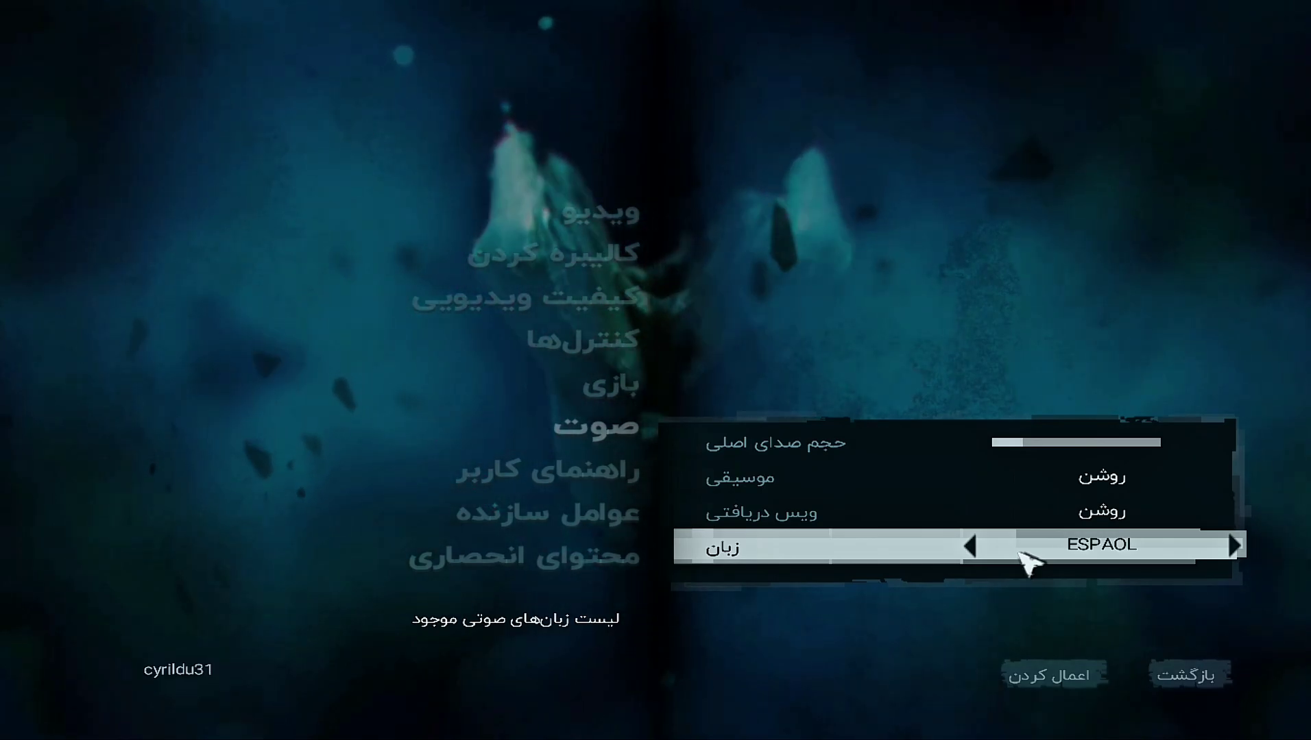
click(1021, 552)
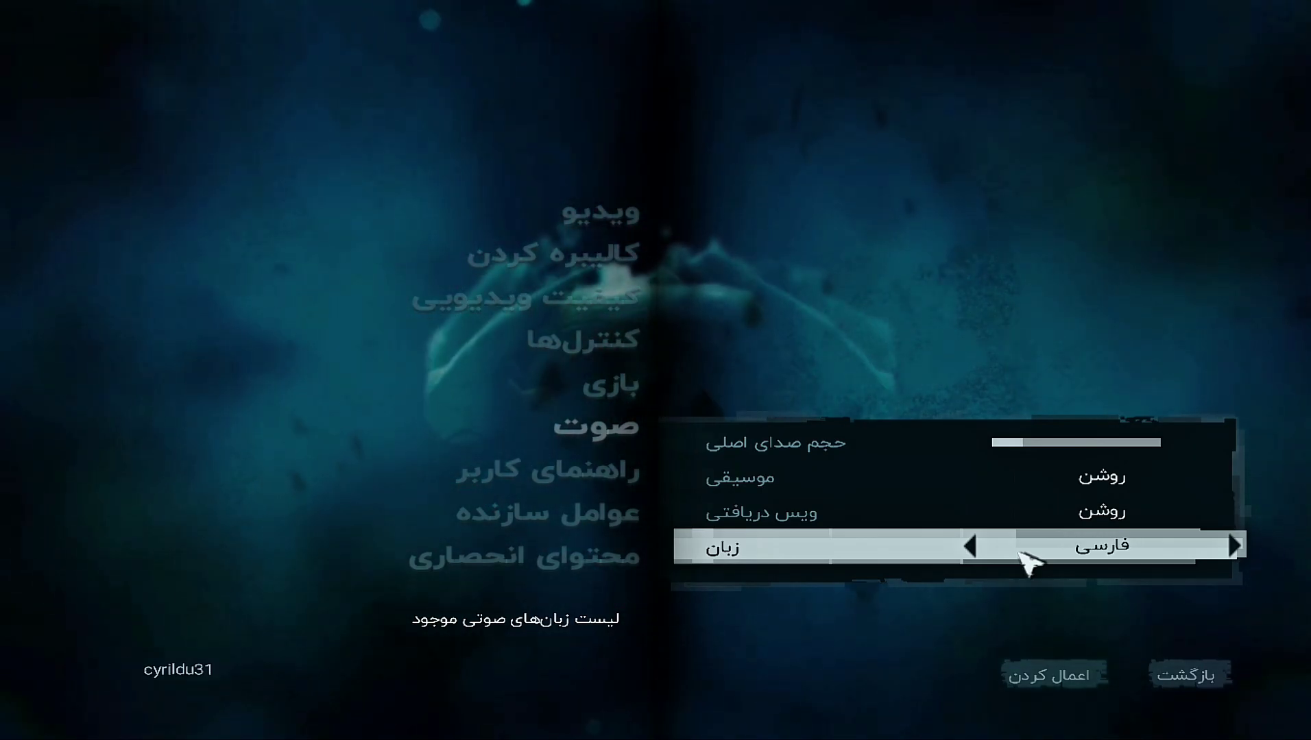
click(1160, 685)
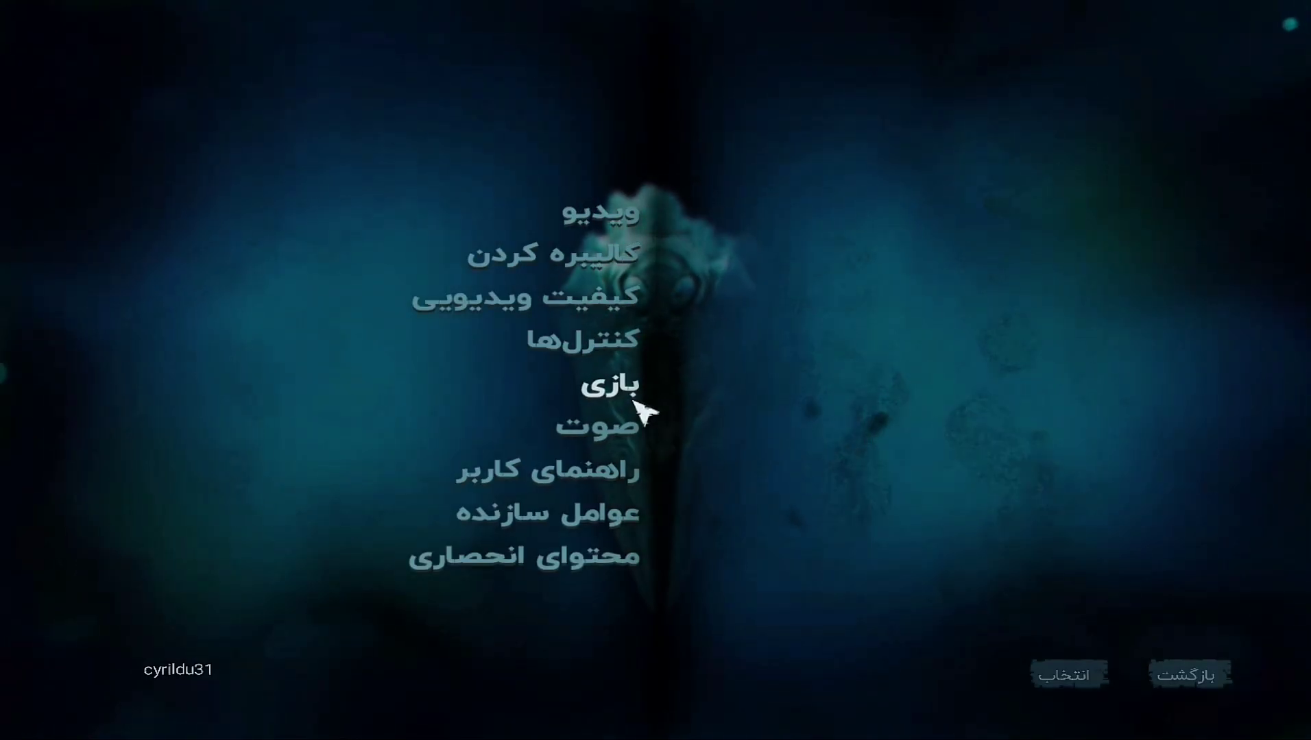
Review the gameplay (بازی) options in the settings and leave that page.
click(614, 394)
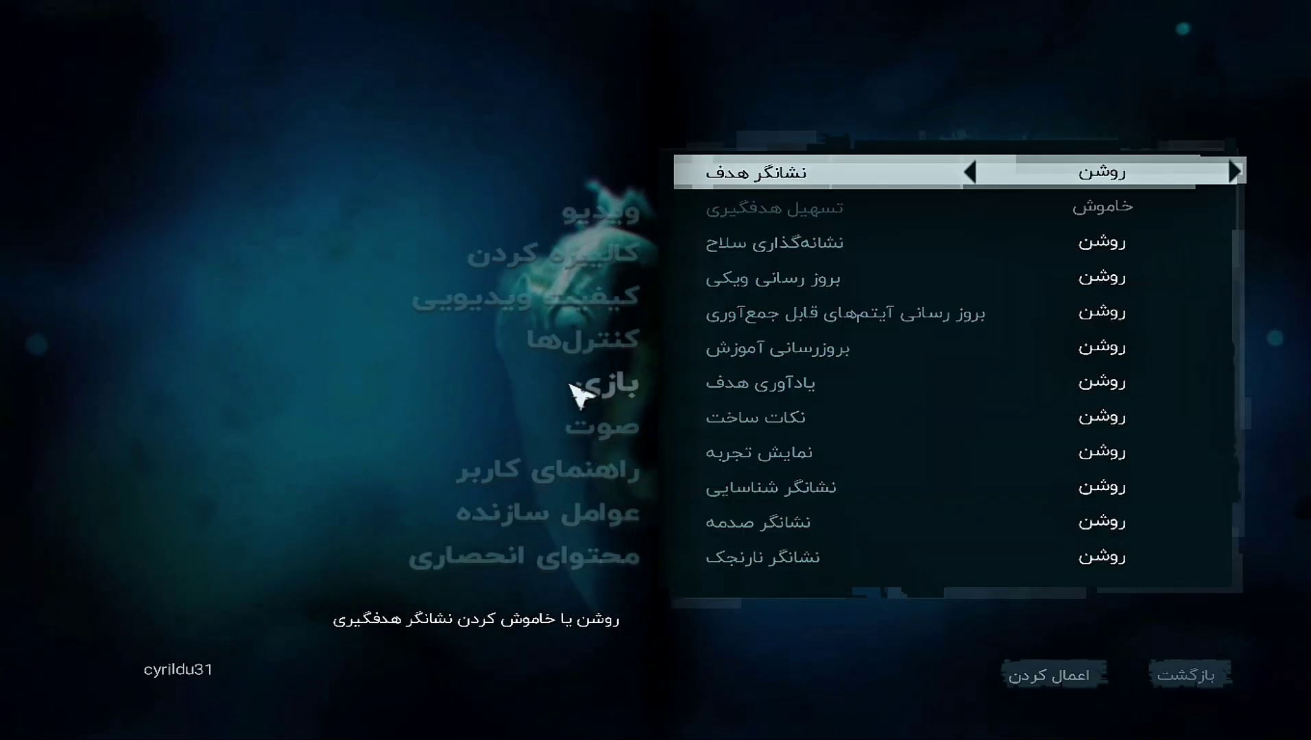
click(1201, 684)
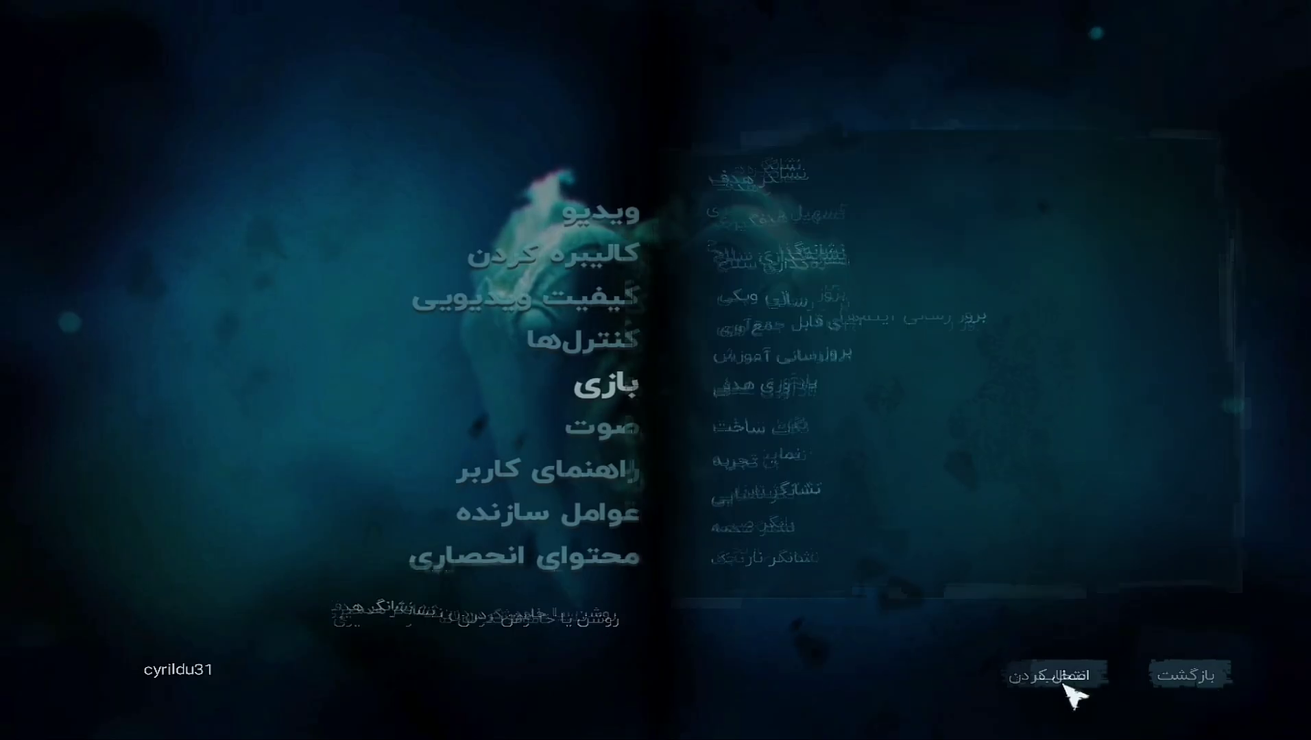
click(1181, 680)
Return to the main menu and exit the game, confirming the exit.
click(1185, 691)
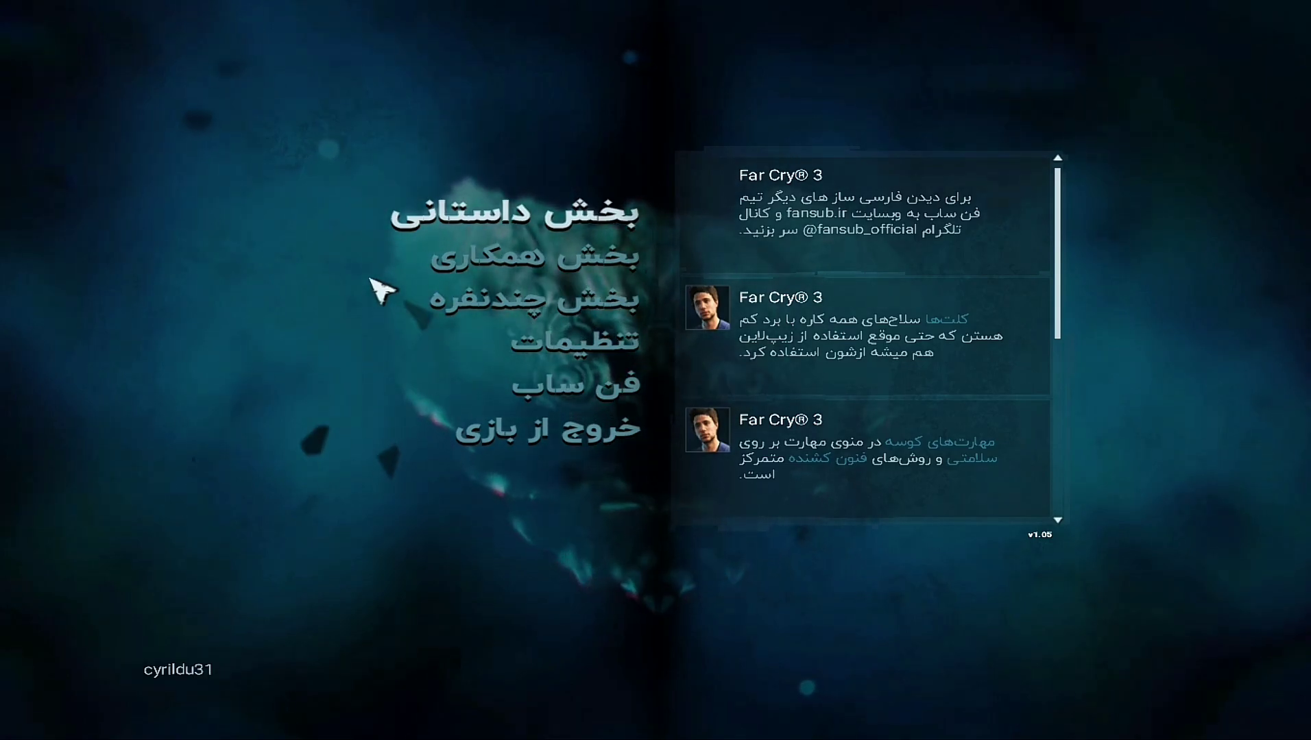
click(533, 449)
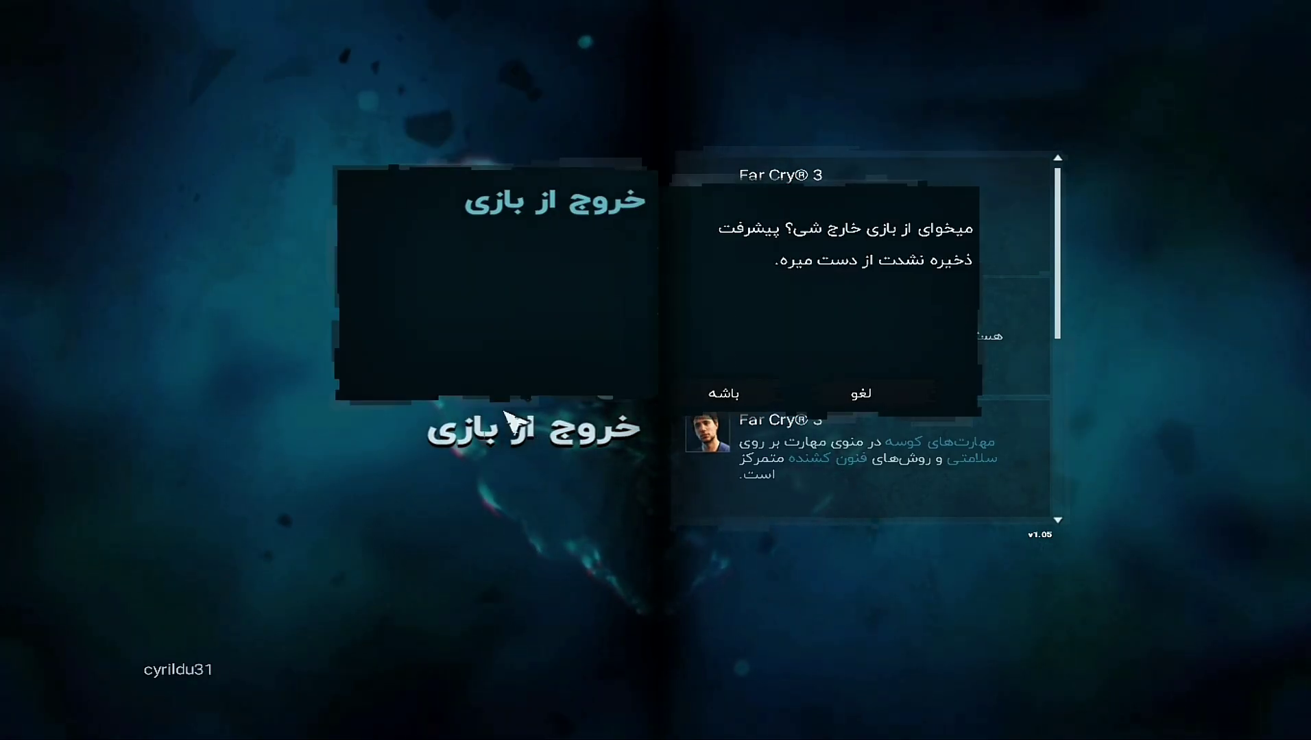
click(733, 410)
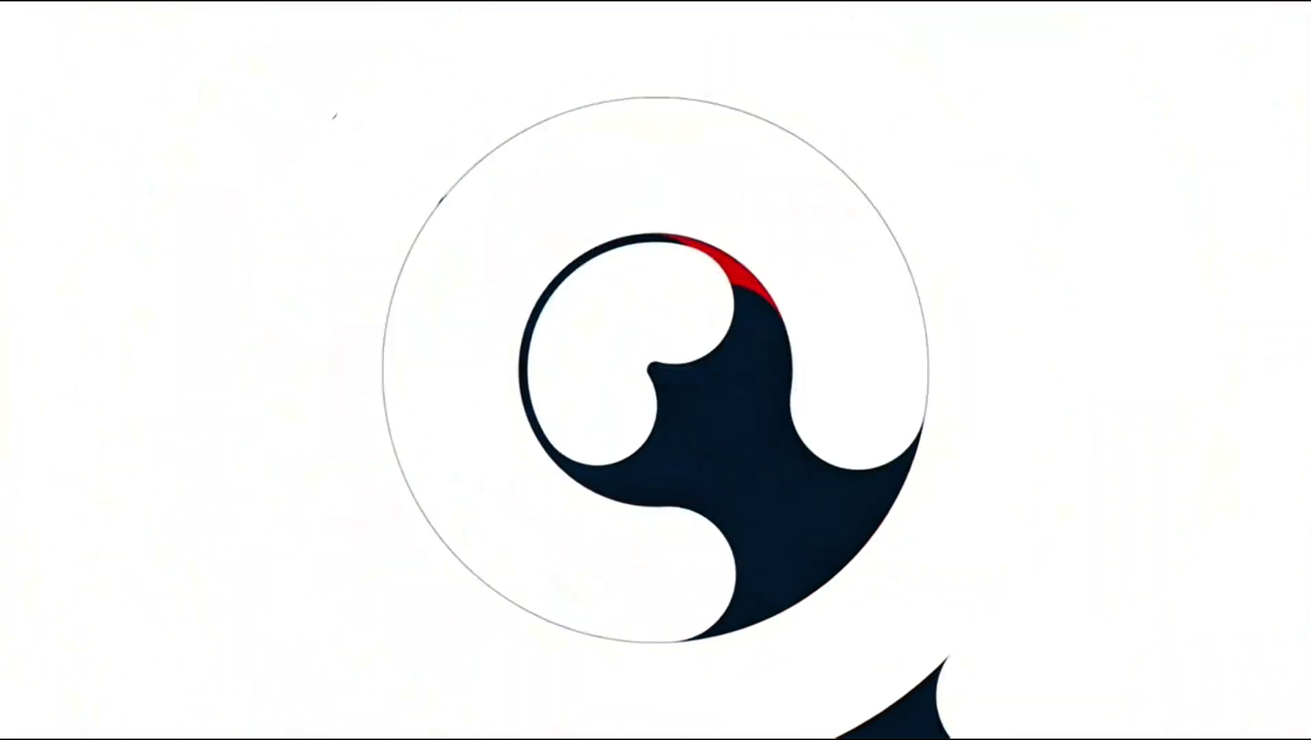